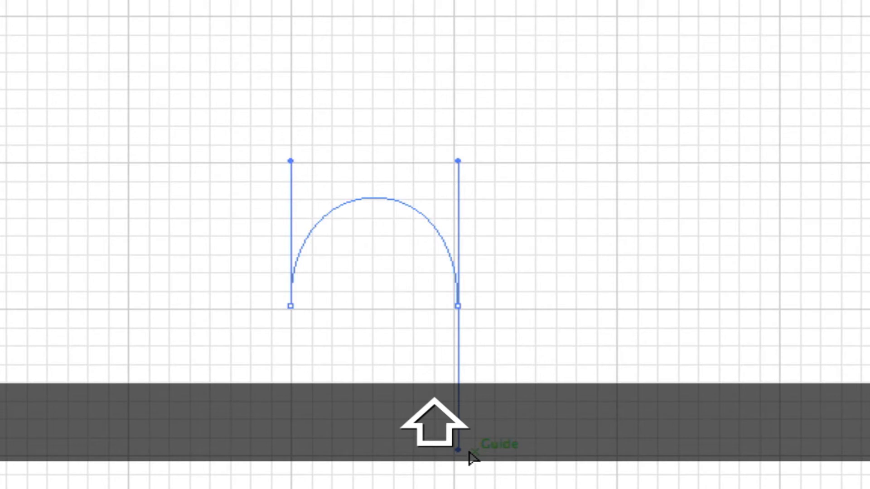
Extend the arch with the Pen tool into a horizontal wave by adding three alternating curves with straight vertical handles.
{"action": "key", "text": "p"}
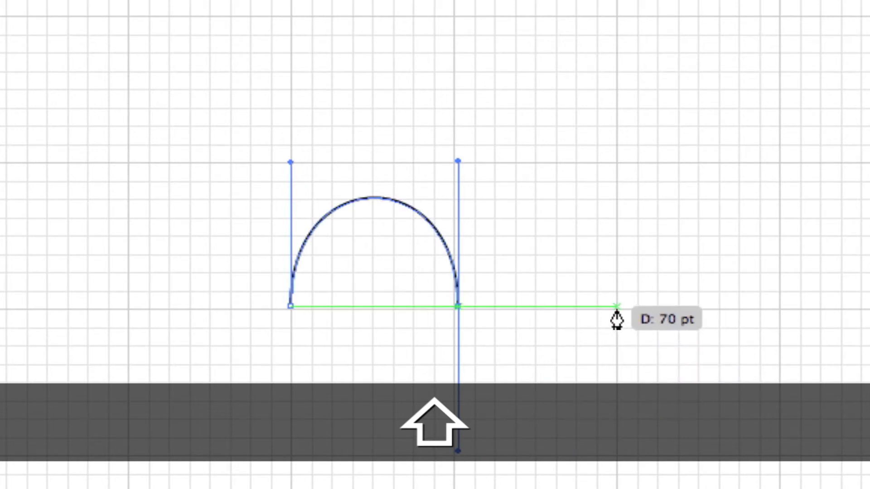
{"action": "left_click_drag", "start_coordinate": [617, 307], "coordinate": [624, 165]}
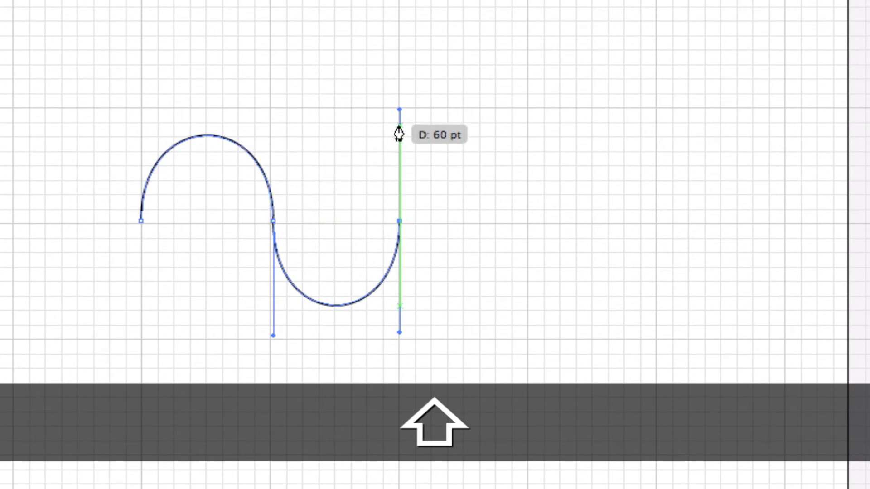
{"action": "left_click", "coordinate": [532, 222], "text": "shift"}
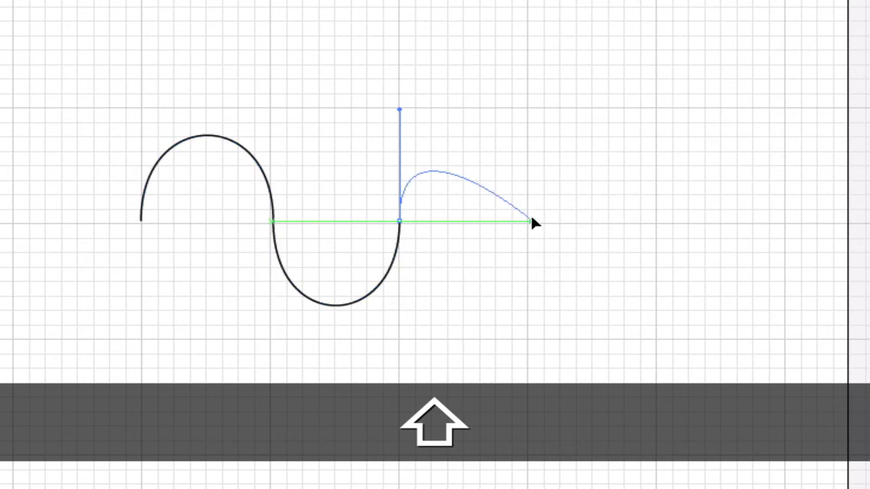
{"action": "left_click_drag", "start_coordinate": [532, 221], "coordinate": [552, 335]}
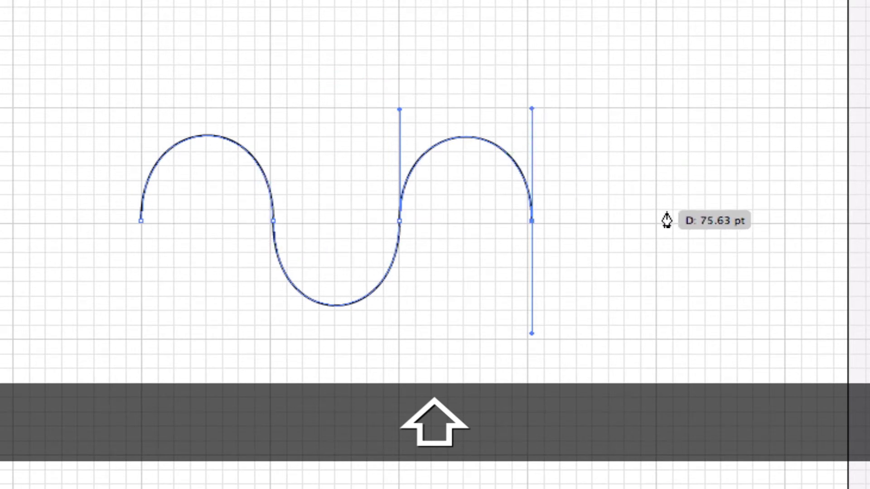
{"action": "left_click_drag", "start_coordinate": [656, 221], "coordinate": [670, 109]}
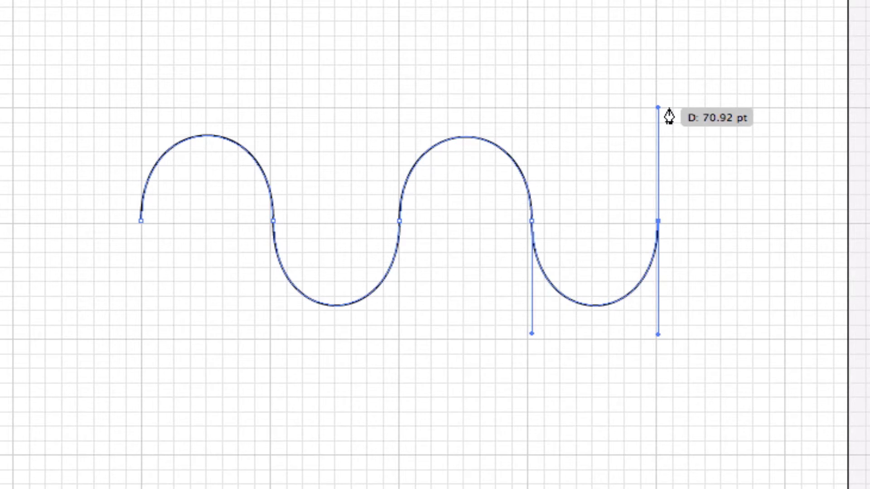
Select the whole wave path and place a copy of it about 12 pt to the left and 19 pt lower.
{"action": "key", "text": "super"}
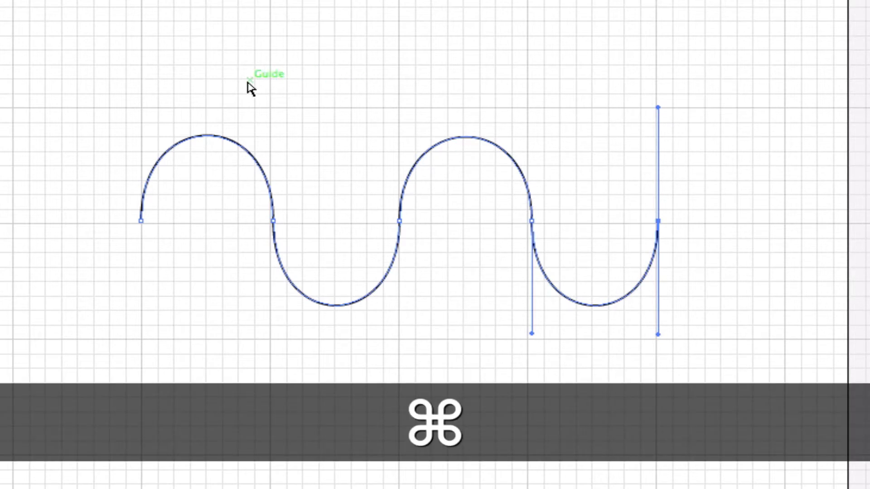
{"action": "left_click", "coordinate": [152, 72], "text": "super"}
{"action": "left_click_drag", "start_coordinate": [107, 67], "coordinate": [709, 375]}
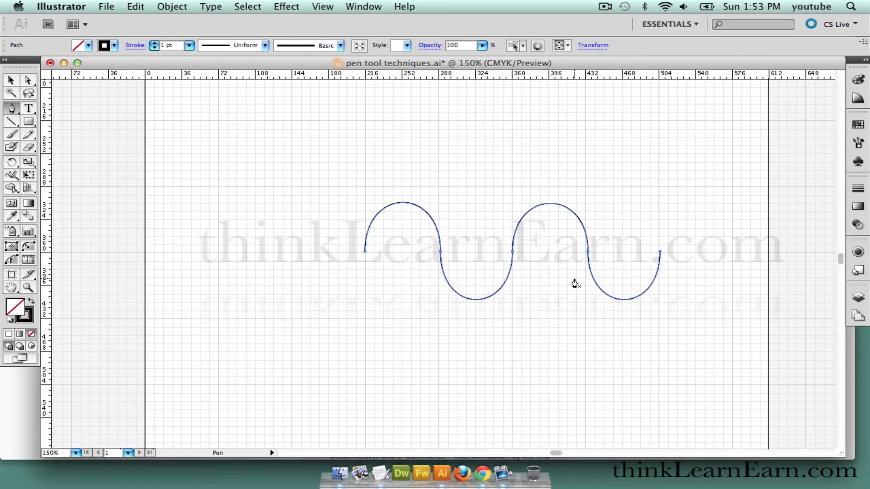
{"action": "key", "text": "super"}
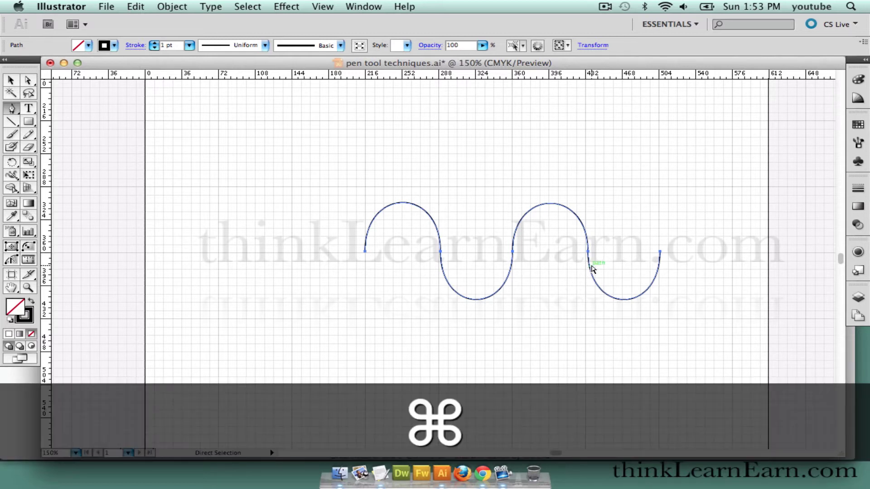
{"action": "left_click_drag", "start_coordinate": [591, 265], "coordinate": [578, 284]}
{"action": "key", "text": "alt"}
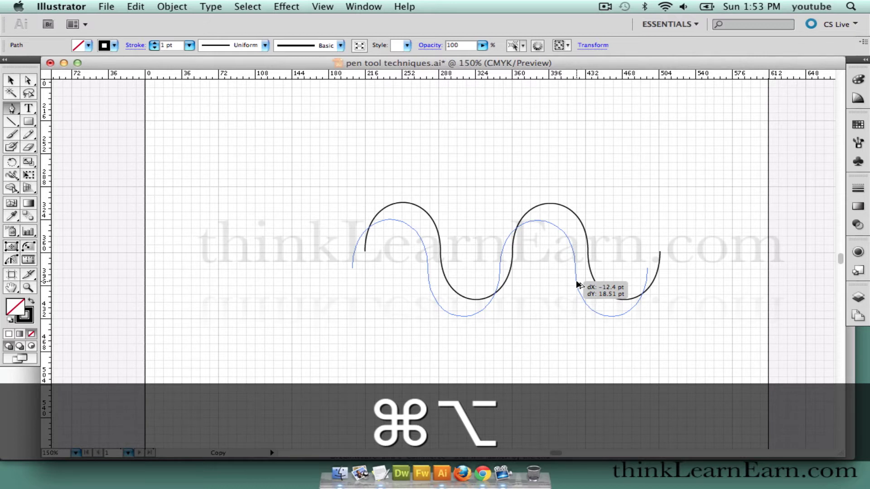
{"action": "left_click_drag", "start_coordinate": [578, 284], "coordinate": [579, 285]}
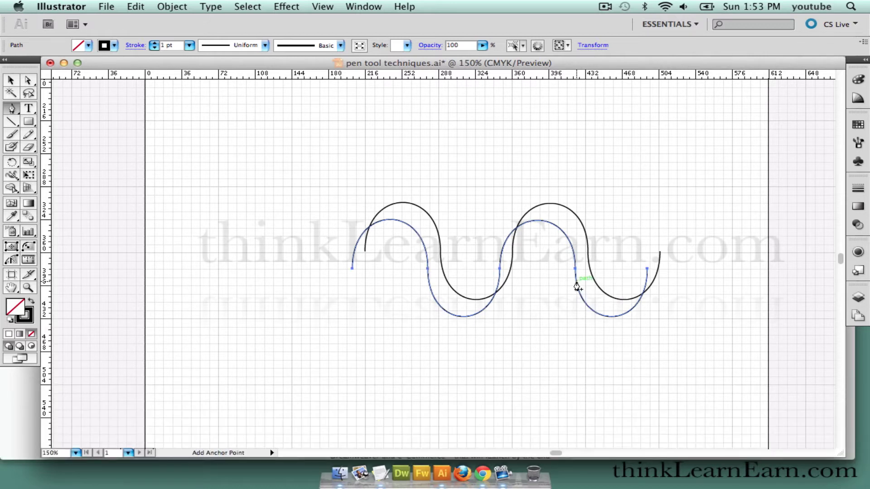
Select the open left endpoints of the two waves and join them with a straight segment.
{"action": "key", "text": "super"}
{"action": "key", "text": "super"}
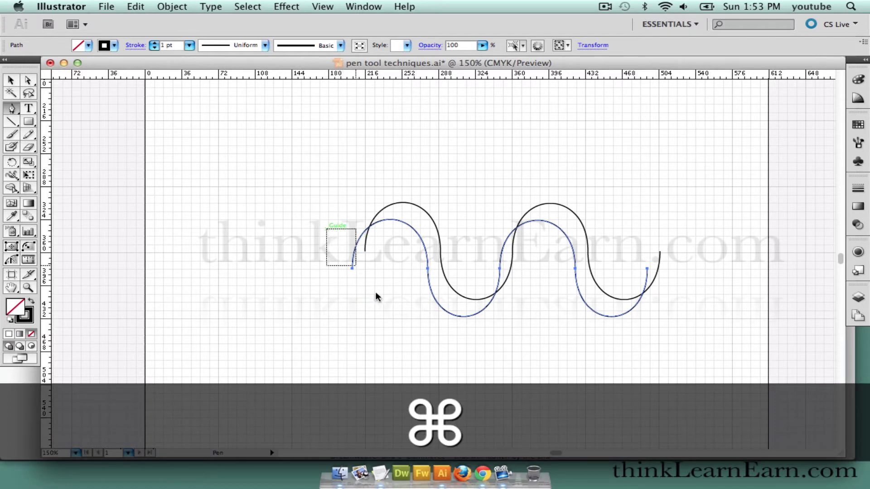
{"action": "left_click_drag", "start_coordinate": [375, 292], "coordinate": [377, 295]}
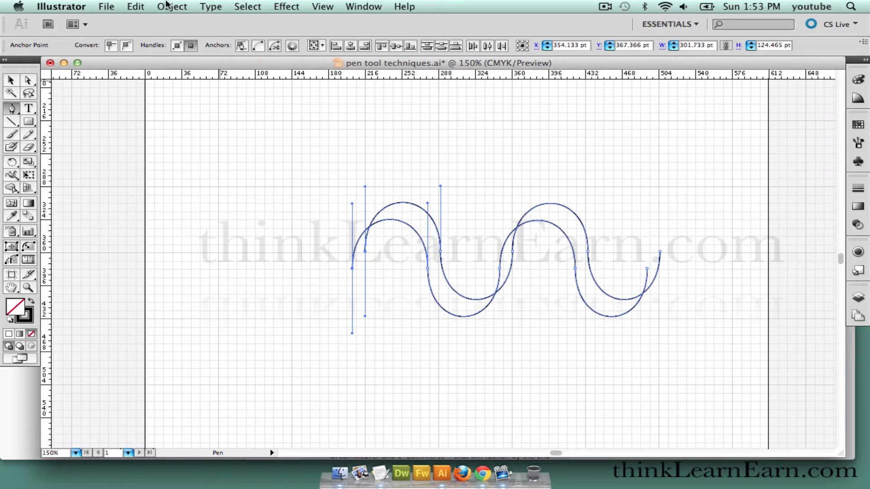
{"action": "left_click", "coordinate": [167, 5]}
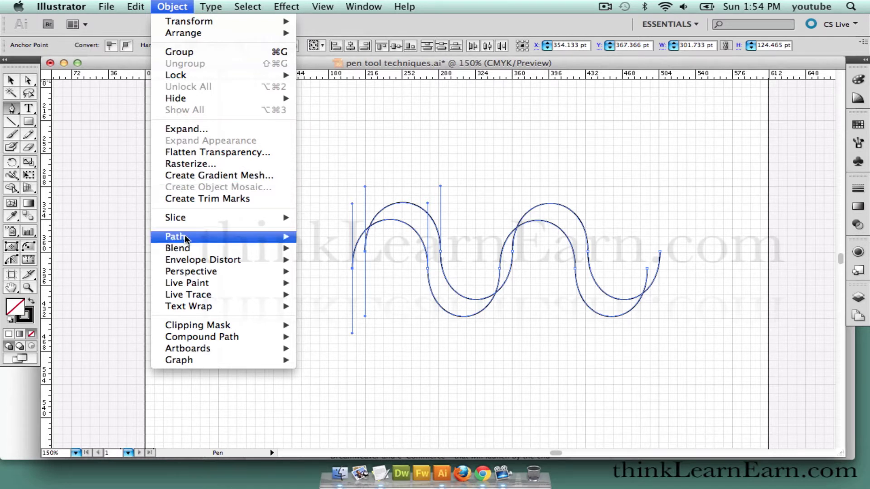
{"action": "mouse_move", "coordinate": [238, 236]}
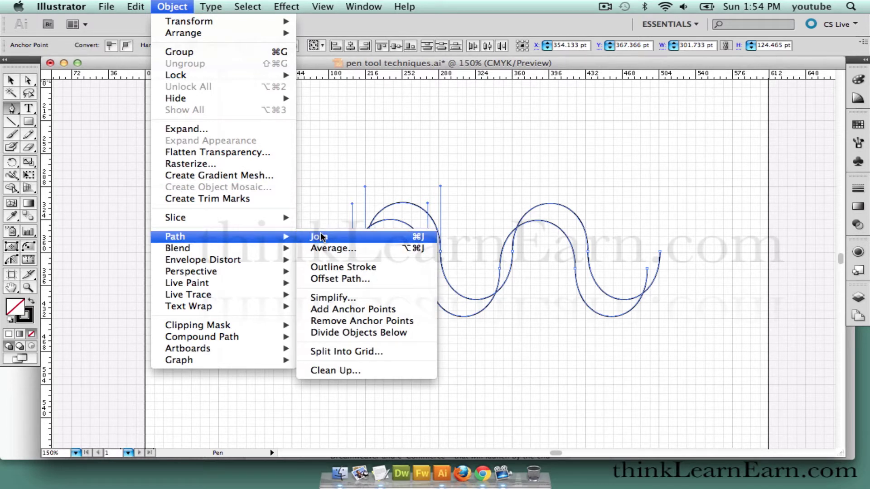
{"action": "left_click", "coordinate": [353, 234]}
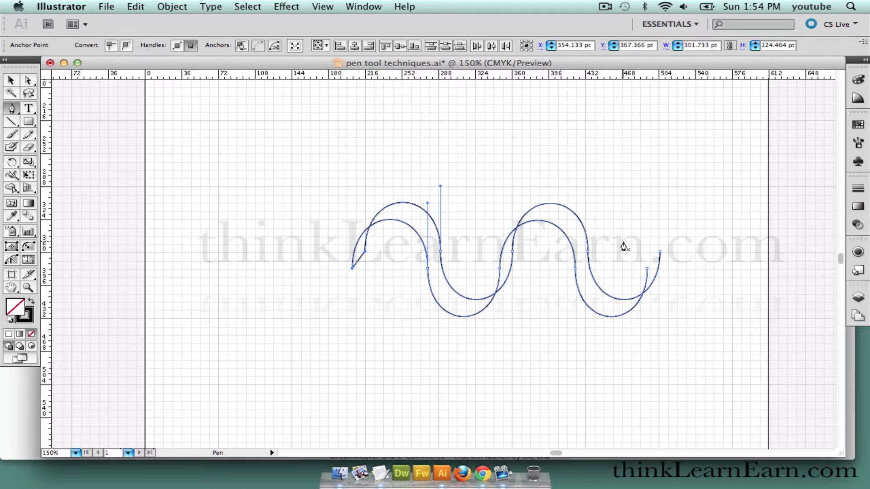
Select the open right endpoints of the two waves and join them to close the shape.
{"action": "key", "text": "super"}
{"action": "left_click_drag", "start_coordinate": [675, 275], "coordinate": [677, 276]}
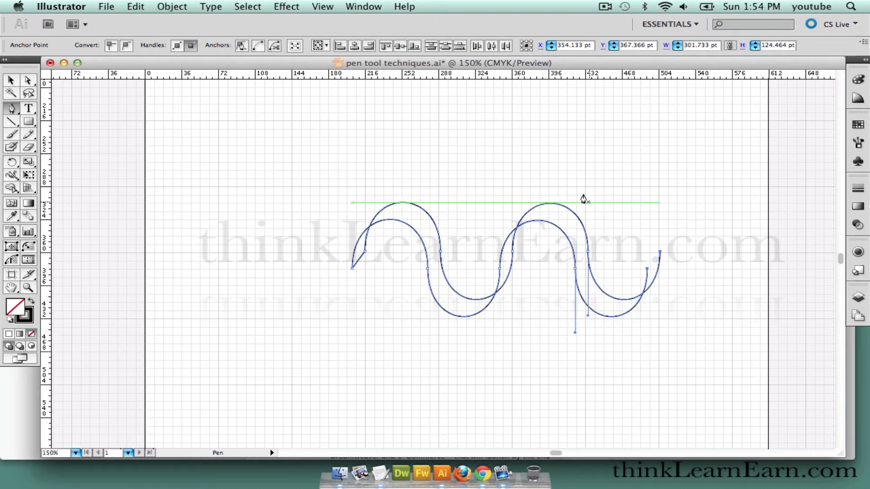
{"action": "left_click", "coordinate": [172, 5]}
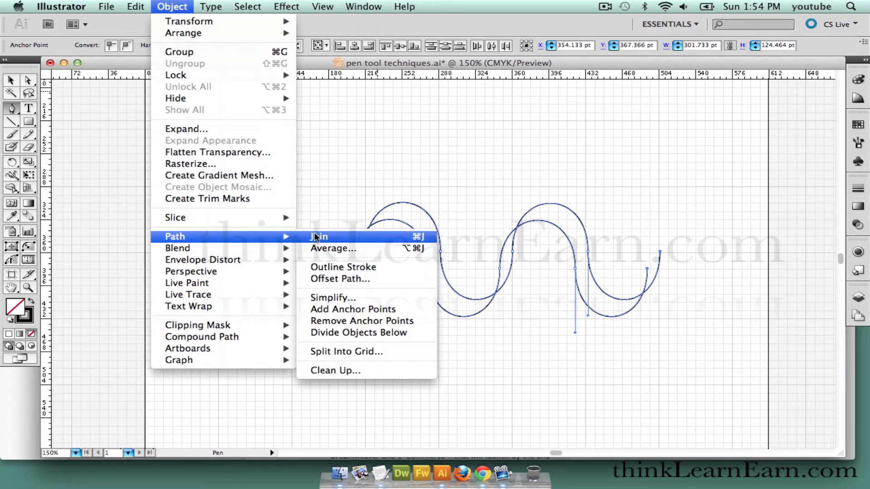
{"action": "left_click", "coordinate": [318, 237]}
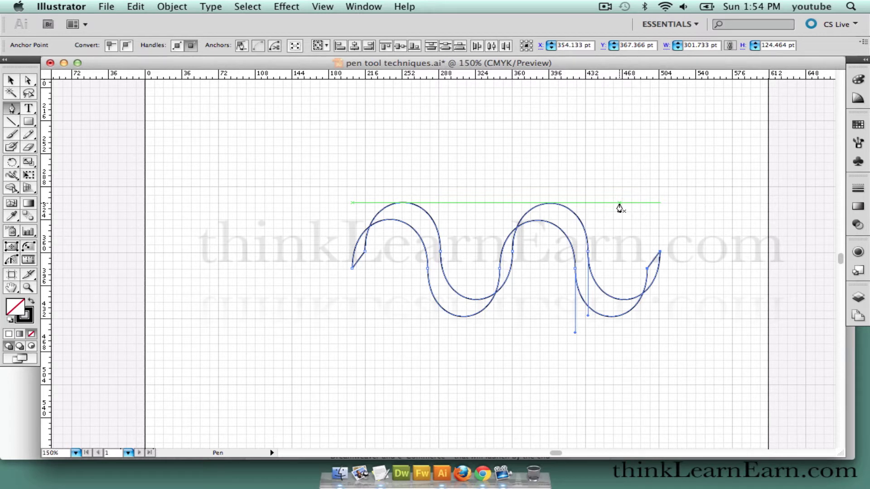
Hide the document grid behind the wave shape.
{"action": "key", "text": "super"}
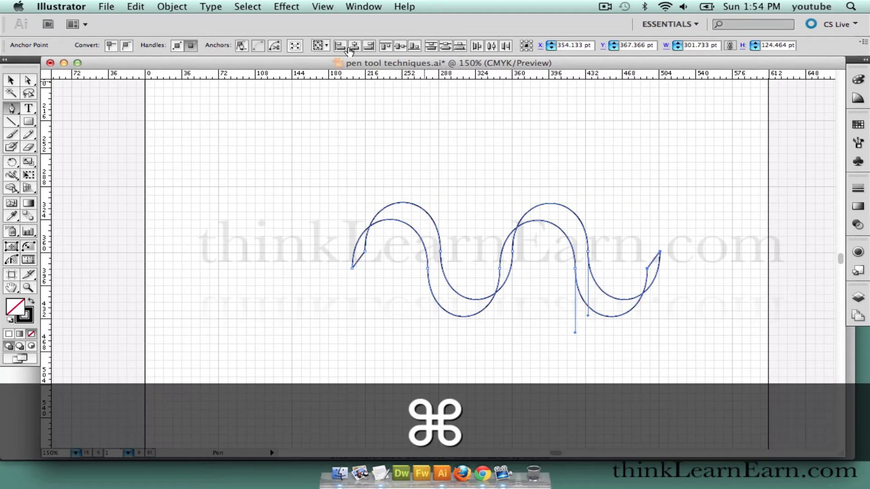
{"action": "left_click", "coordinate": [322, 6]}
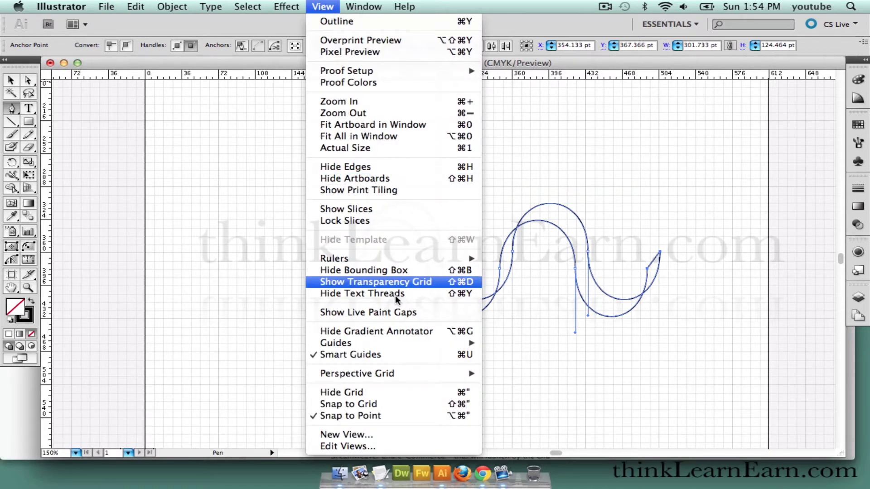
{"action": "left_click", "coordinate": [466, 395]}
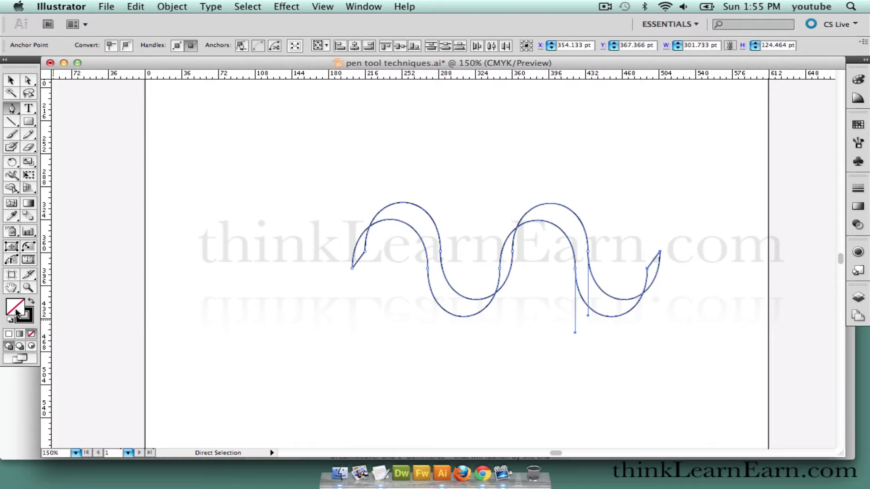
Swap the closed wave's fill and stroke so it has a black fill and no stroke, and deselect it.
{"action": "key", "text": "shift"}
{"action": "left_click", "coordinate": [352, 266]}
{"action": "key", "text": "x"}
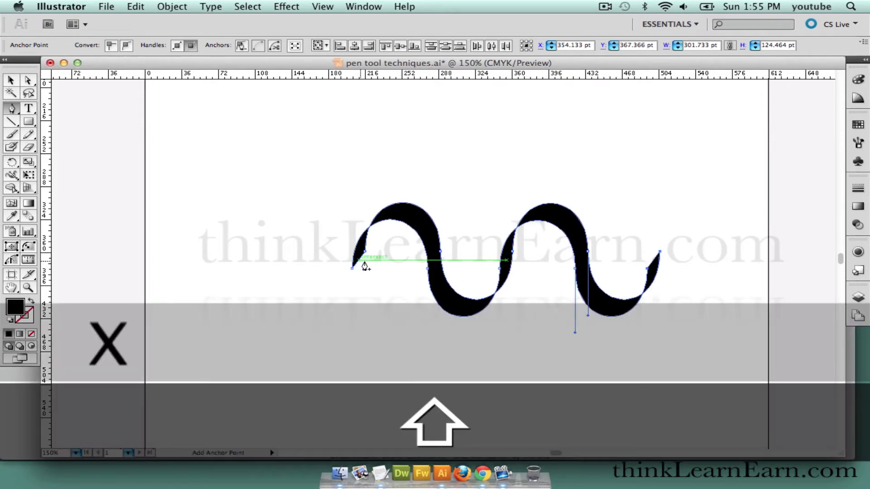
{"action": "key", "text": "super"}
{"action": "left_click", "coordinate": [458, 232], "text": "super"}
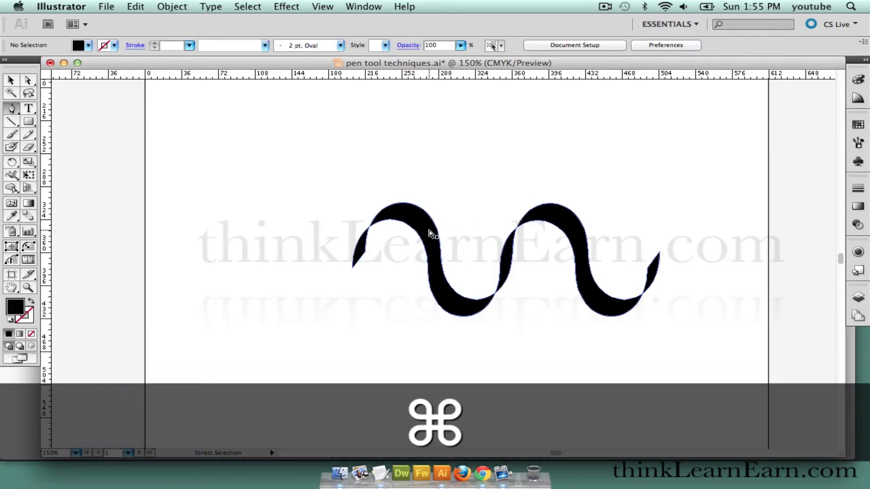
Place isolated single anchor points around the ribbon with the Pen tool, deselecting after each one.
{"action": "left_click", "coordinate": [431, 233], "text": "super"}
{"action": "left_click", "coordinate": [443, 203], "text": "super"}
{"action": "left_click_drag", "start_coordinate": [344, 189], "coordinate": [340, 218]}
{"action": "left_click", "coordinate": [327, 229], "text": "super"}
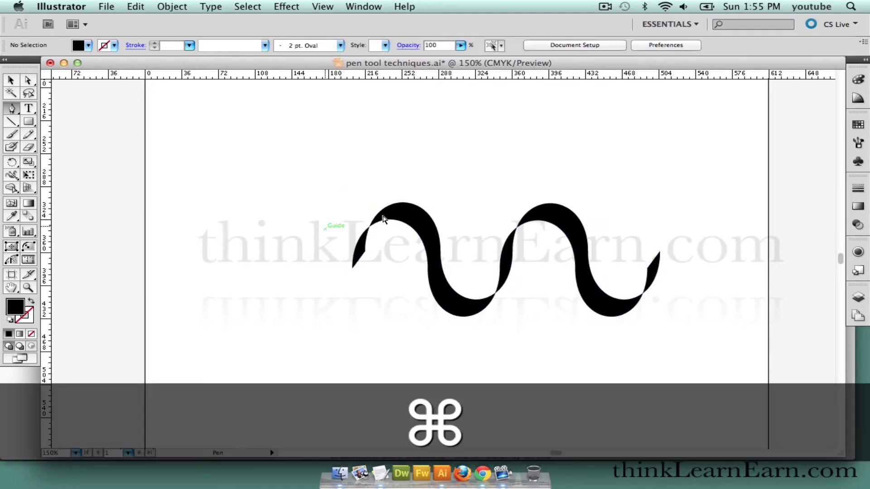
{"action": "left_click", "coordinate": [466, 213]}
{"action": "left_click", "coordinate": [363, 313], "text": "super"}
{"action": "left_click", "coordinate": [307, 313]}
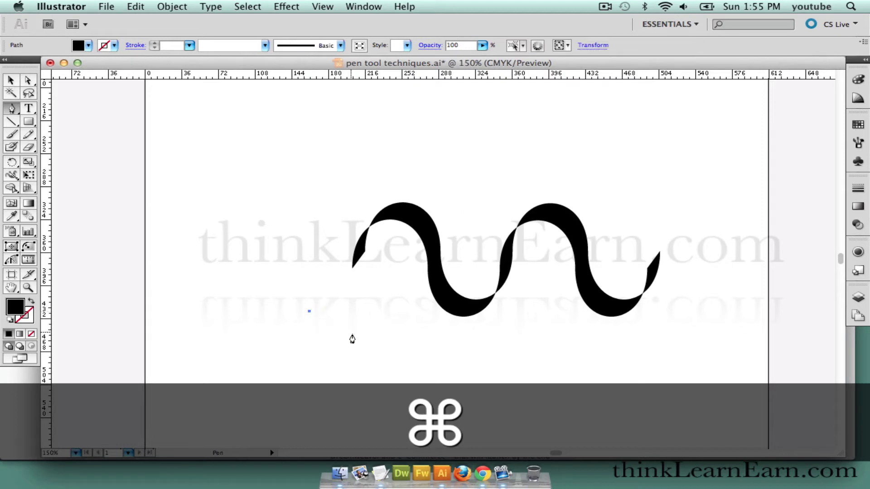
{"action": "left_click", "coordinate": [351, 337], "text": "super"}
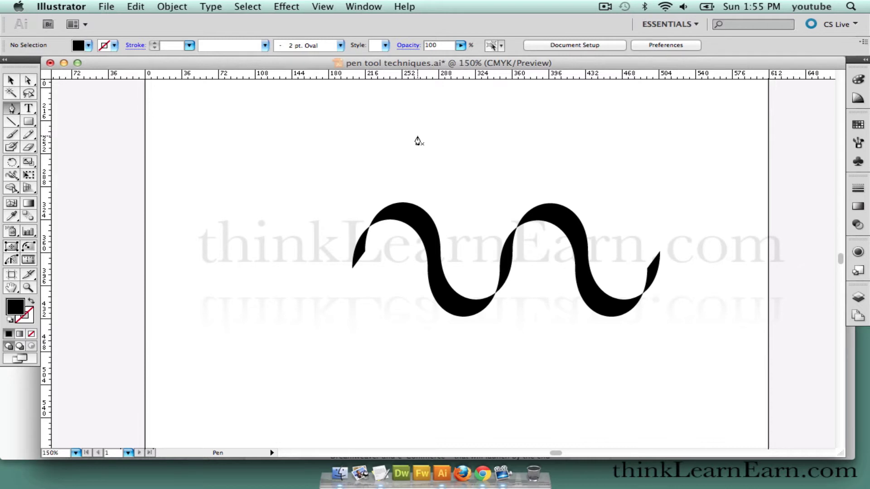
Switch the document to Outline view, toggling between Preview and Outline to compare, and leave it in Outline.
{"action": "key", "text": "super"}
{"action": "left_click", "coordinate": [333, 8]}
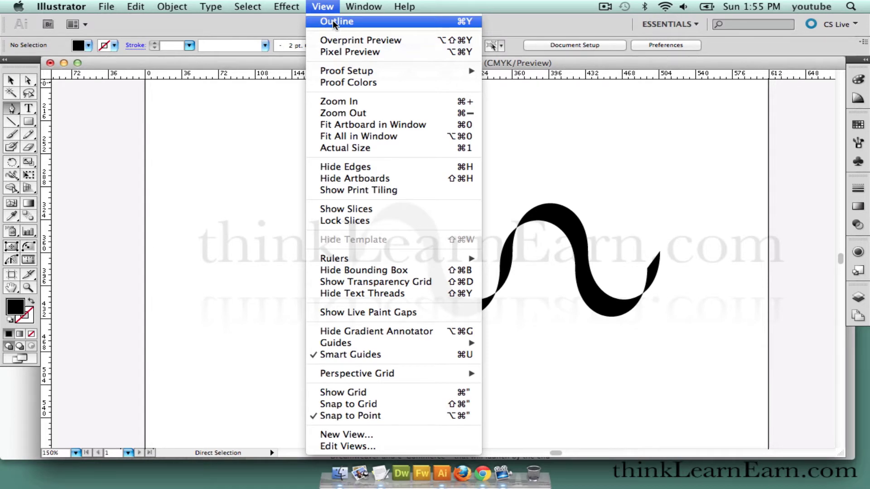
{"action": "left_click", "coordinate": [333, 20]}
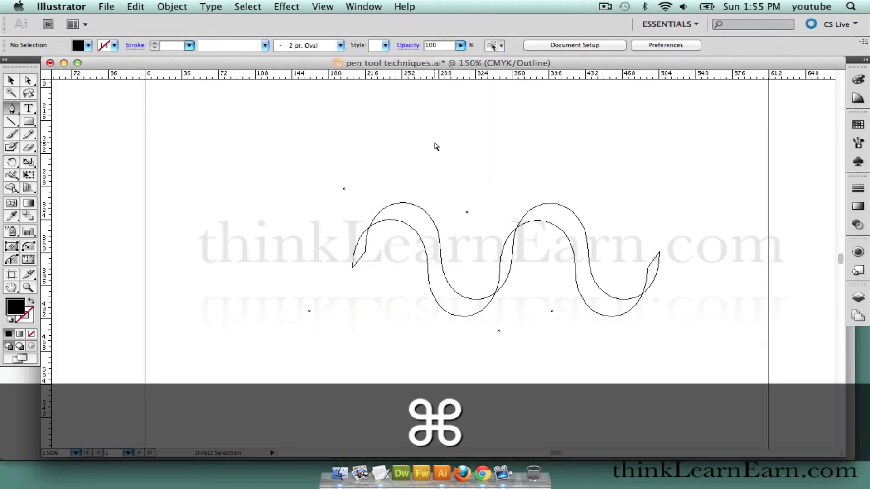
{"action": "key", "text": "super+y"}
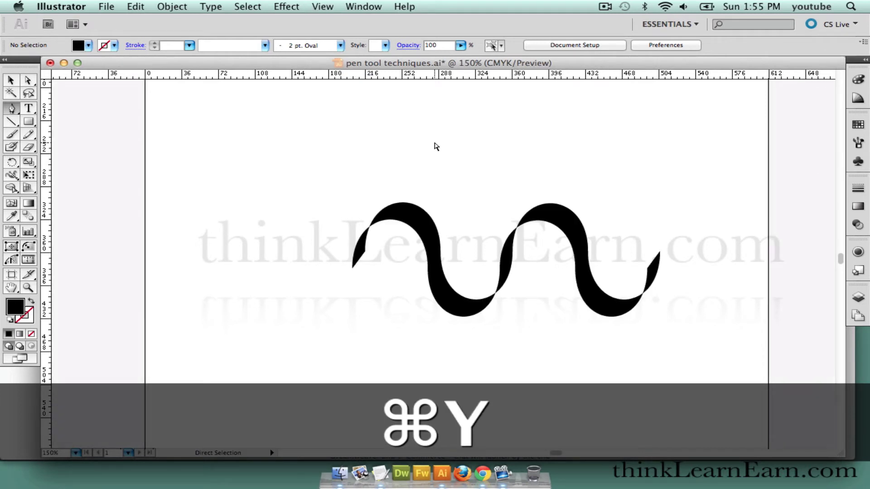
{"action": "key", "text": "super+y"}
{"action": "key", "text": "super+y"}
{"action": "key", "text": "super+y"}
Add two more isolated anchor points near the ribbon's left end, undoing the unwanted segment, and deselect.
{"action": "left_click_drag", "start_coordinate": [339, 172], "coordinate": [334, 218]}
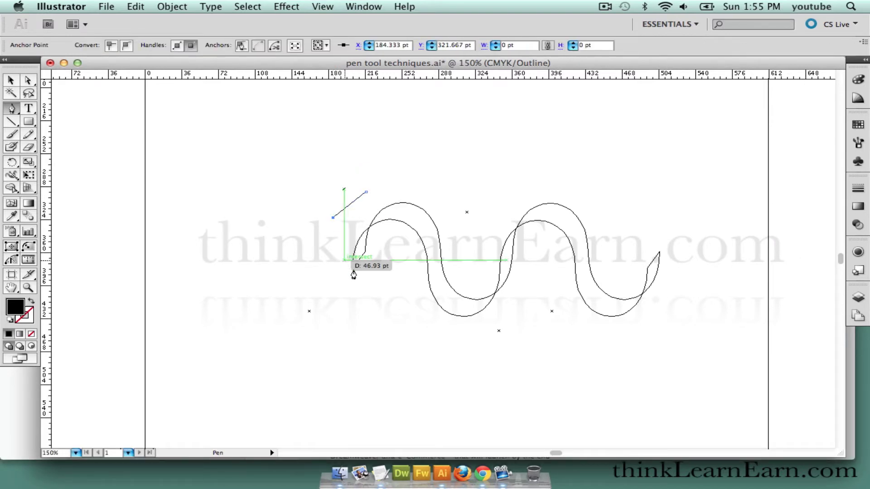
{"action": "key", "text": "super+z"}
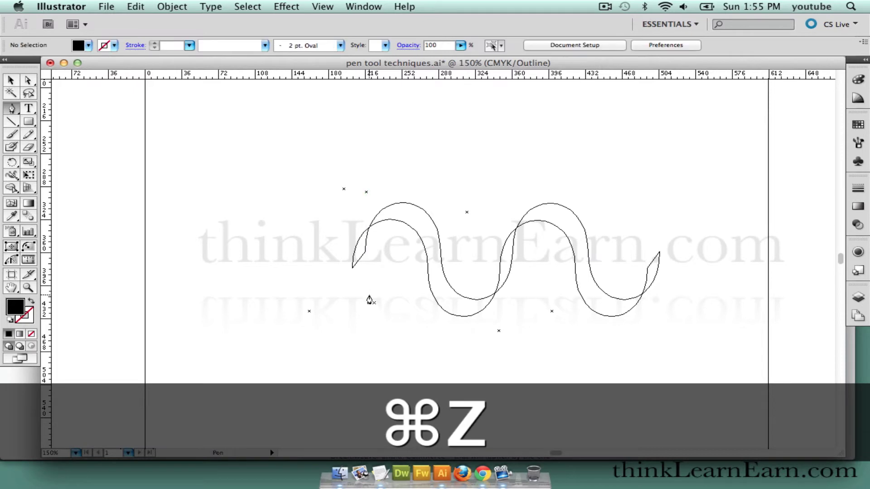
{"action": "left_click", "coordinate": [368, 295]}
{"action": "left_click", "coordinate": [392, 307], "text": "super"}
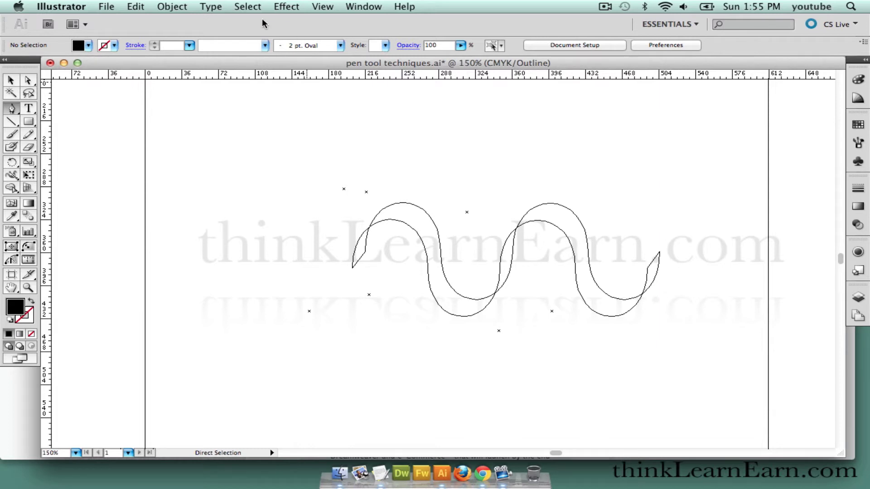
Select all stray points in the document.
{"action": "left_click", "coordinate": [251, 8]}
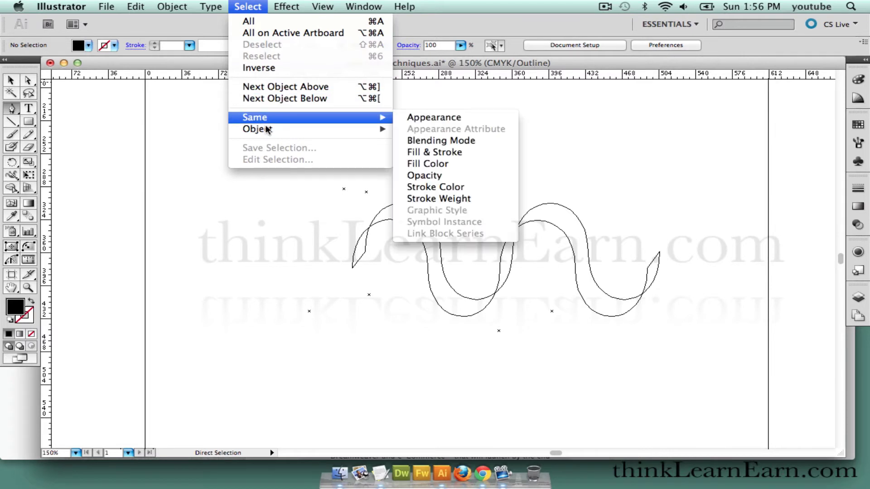
{"action": "mouse_move", "coordinate": [267, 130]}
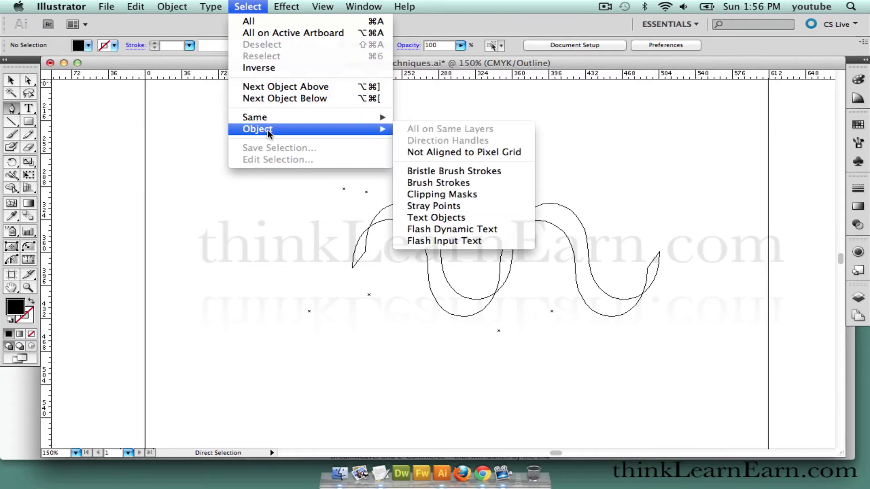
{"action": "left_click", "coordinate": [458, 210]}
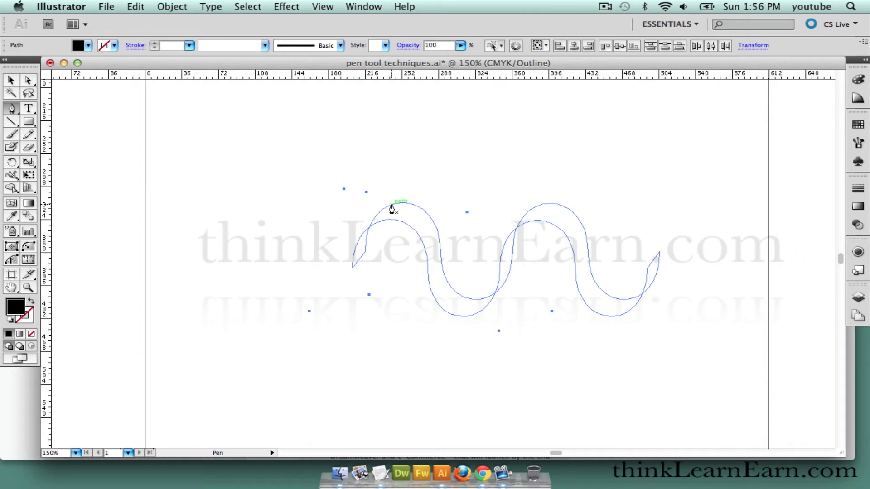
Delete the selected stray anchor points and return the document to Preview view.
{"action": "key", "text": "Delete"}
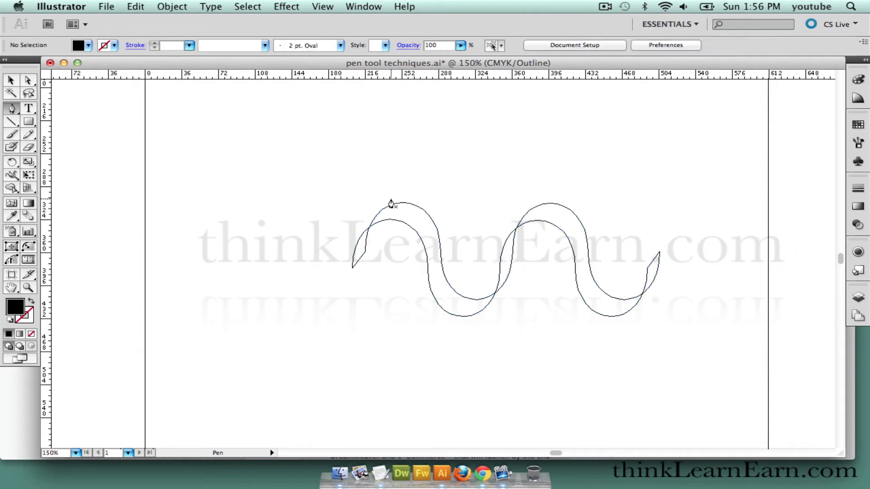
{"action": "key", "text": "super"}
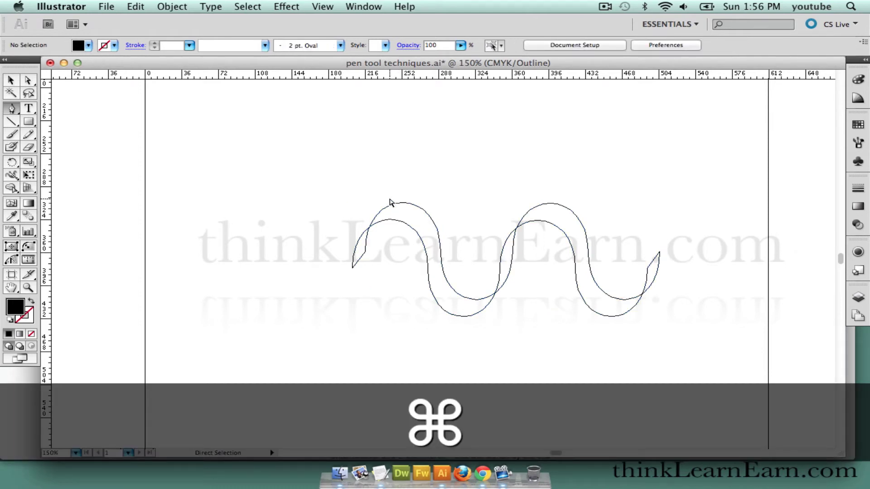
{"action": "key", "text": "super+y"}
Delete the entire wavy ribbon to clear the artboard.
{"action": "left_click_drag", "start_coordinate": [325, 173], "coordinate": [721, 351]}
{"action": "key", "text": "Delete"}
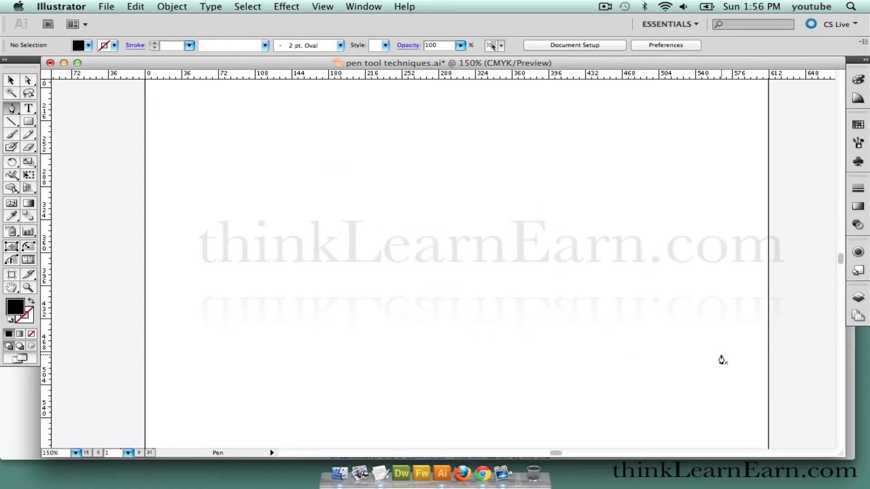
Draw a closed six-point straight-sided black shape with the Pen tool, notched inward on its left side.
{"action": "left_click", "coordinate": [316, 186]}
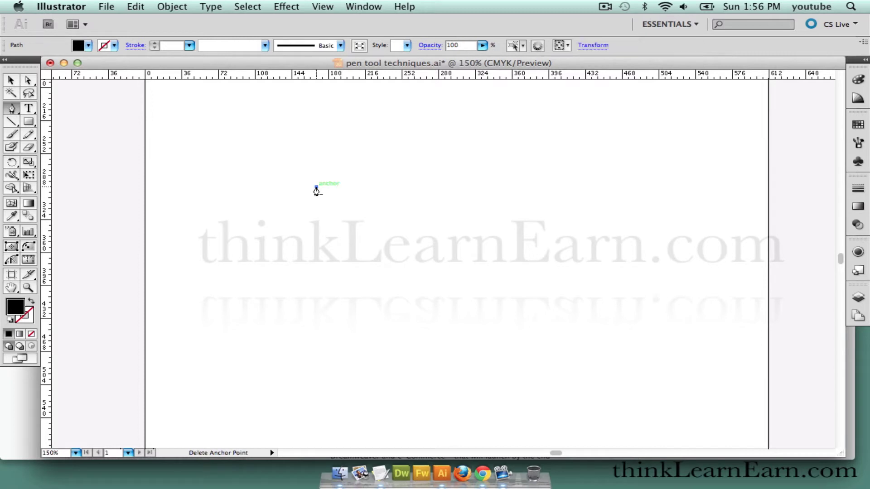
{"action": "left_click", "coordinate": [520, 182]}
{"action": "left_click", "coordinate": [503, 279]}
{"action": "left_click", "coordinate": [364, 302]}
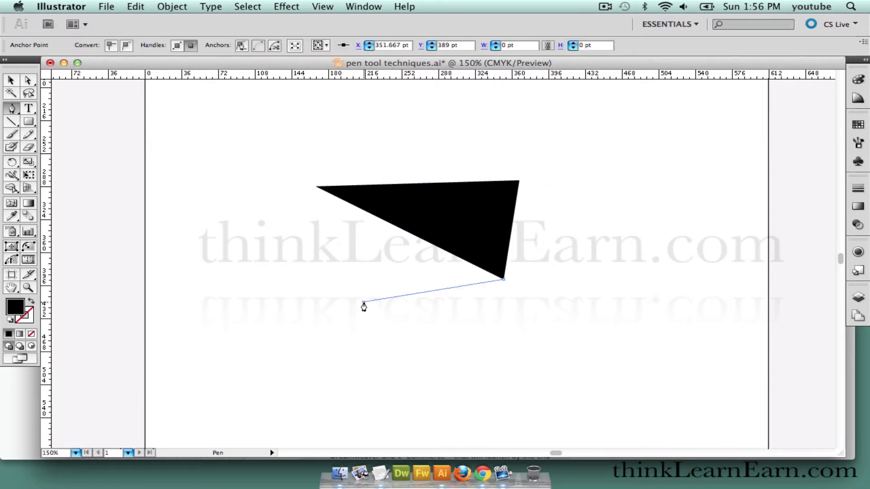
{"action": "left_click", "coordinate": [303, 261]}
{"action": "left_click", "coordinate": [365, 231]}
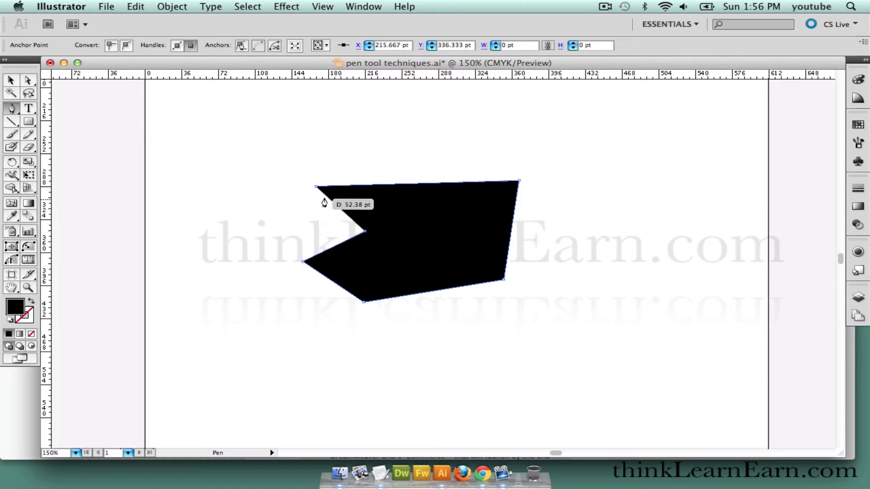
{"action": "left_click", "coordinate": [316, 186]}
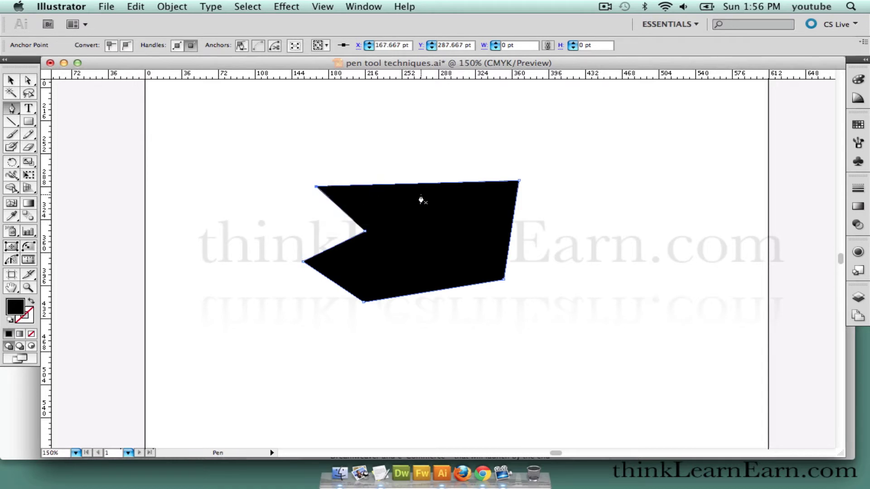
Delete the shape's last selected anchor point, followed by the rest of the shape.
{"action": "key", "text": "Delete"}
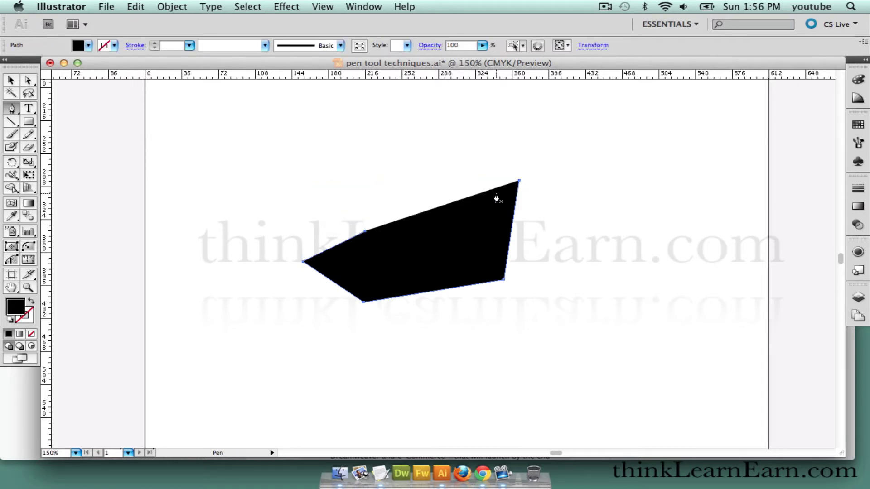
{"action": "key", "text": "Delete"}
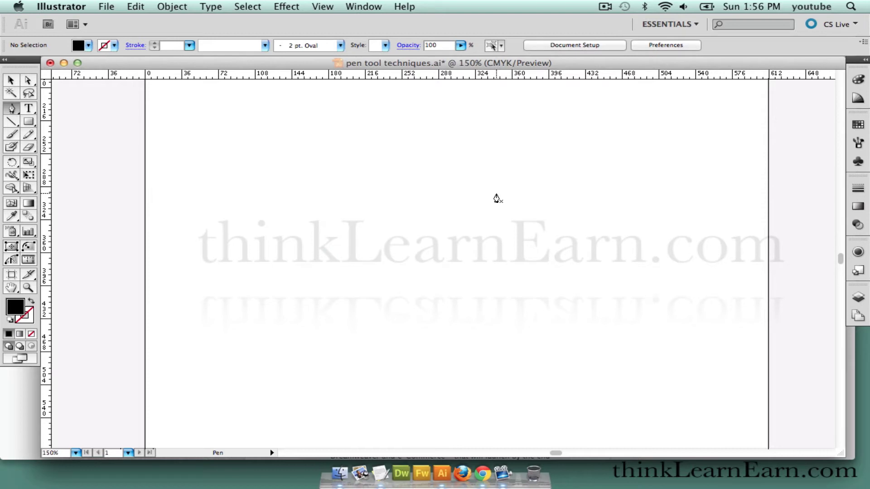
Draw an ellipse about 161 pt wide on the artboard, fill it with the yellow swatch and deselect it.
{"action": "key", "text": "l"}
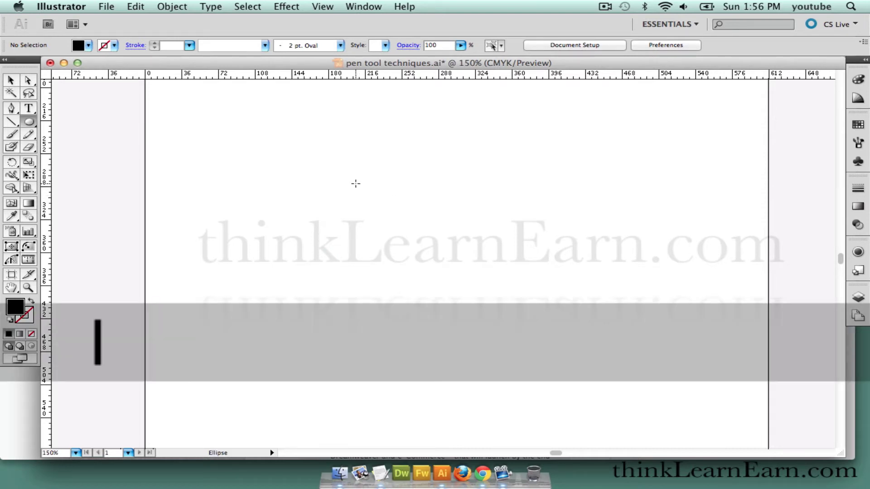
{"action": "left_click_drag", "start_coordinate": [355, 183], "coordinate": [520, 305]}
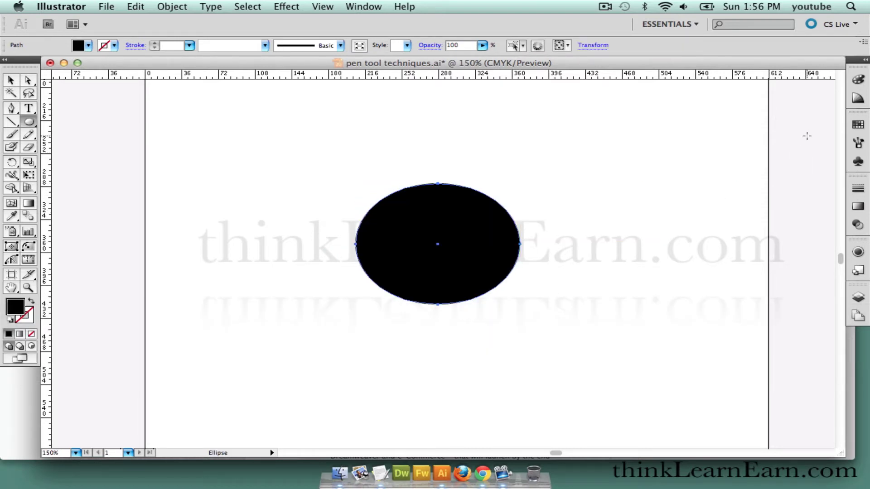
{"action": "left_click", "coordinate": [858, 125]}
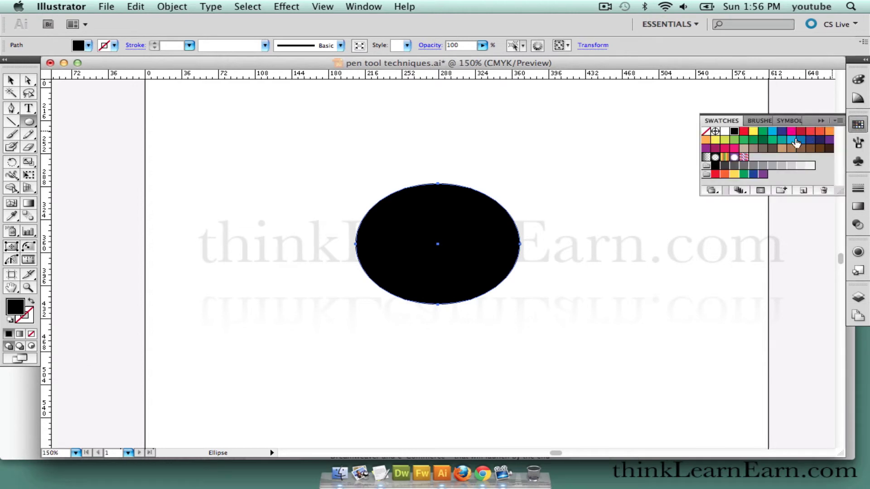
{"action": "left_click", "coordinate": [734, 174]}
{"action": "left_click", "coordinate": [566, 199], "text": "super"}
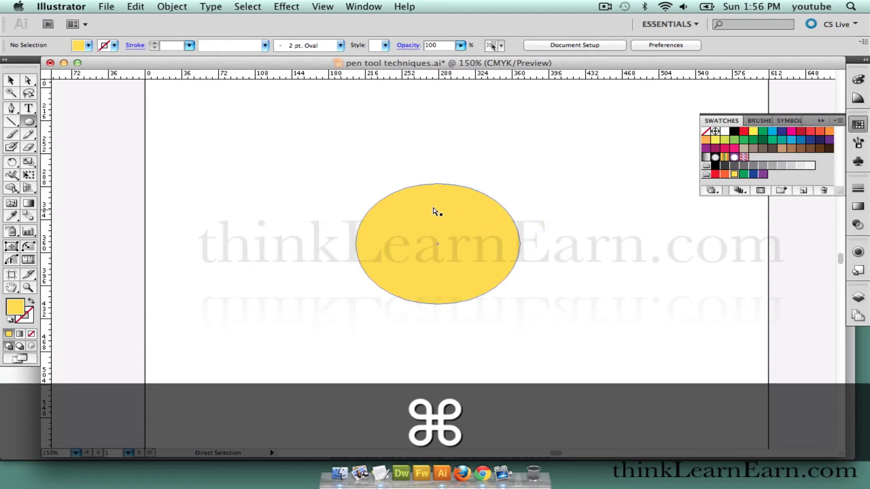
Give the yellow ellipse a black 4 pt stroke and deselect it.
{"action": "key", "text": "super+equal"}
{"action": "key", "text": "super+equal"}
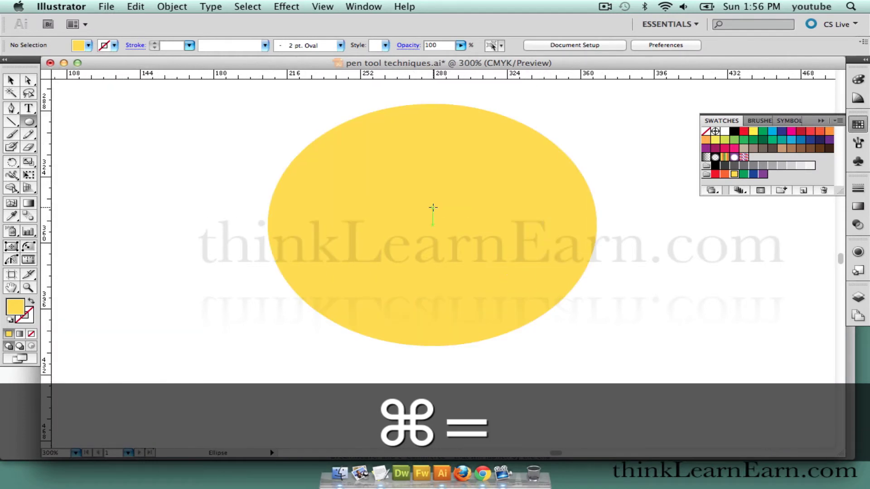
{"action": "left_click_drag", "start_coordinate": [431, 205], "coordinate": [419, 246]}
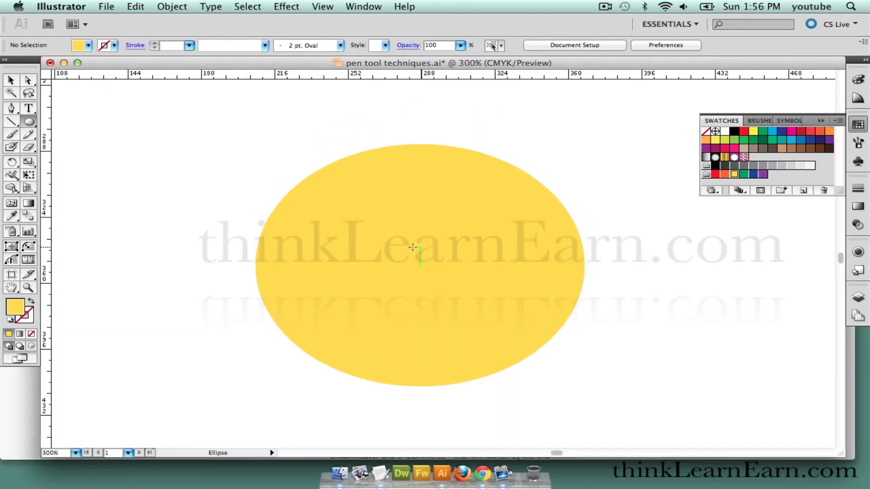
{"action": "left_click", "coordinate": [433, 254], "text": "super"}
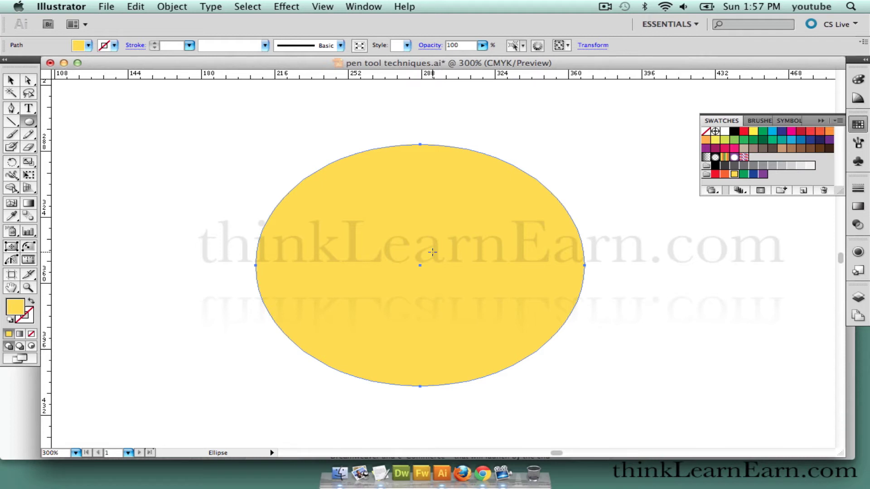
{"action": "key", "text": "x"}
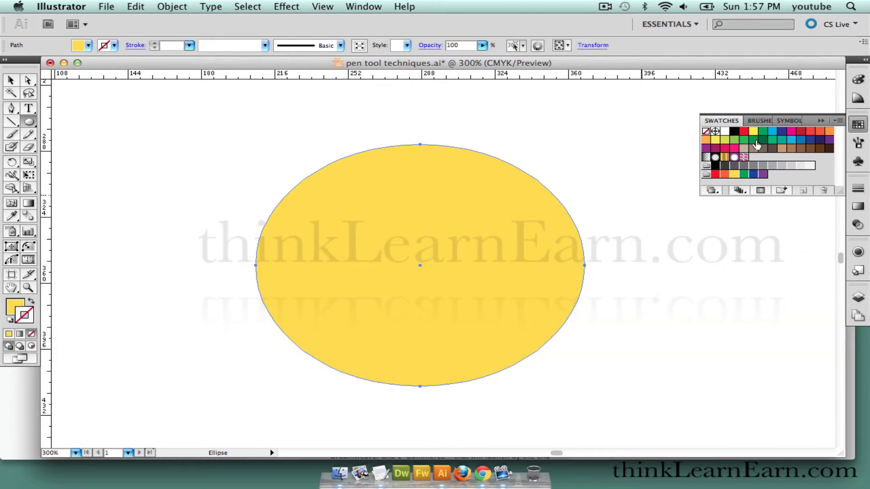
{"action": "left_click", "coordinate": [734, 132]}
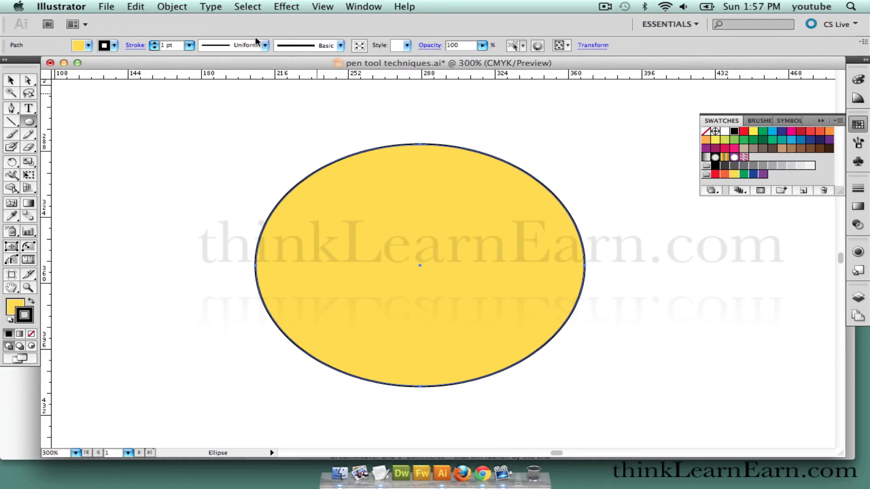
{"action": "left_click", "coordinate": [190, 45]}
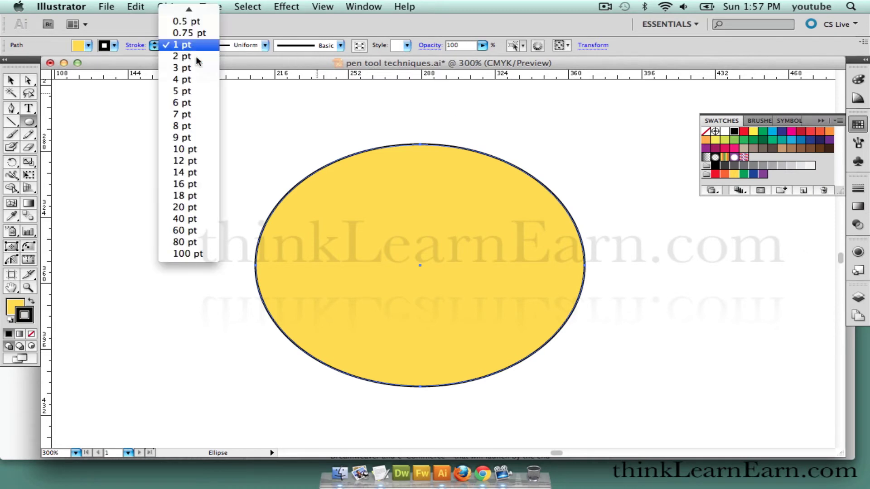
{"action": "left_click", "coordinate": [203, 81]}
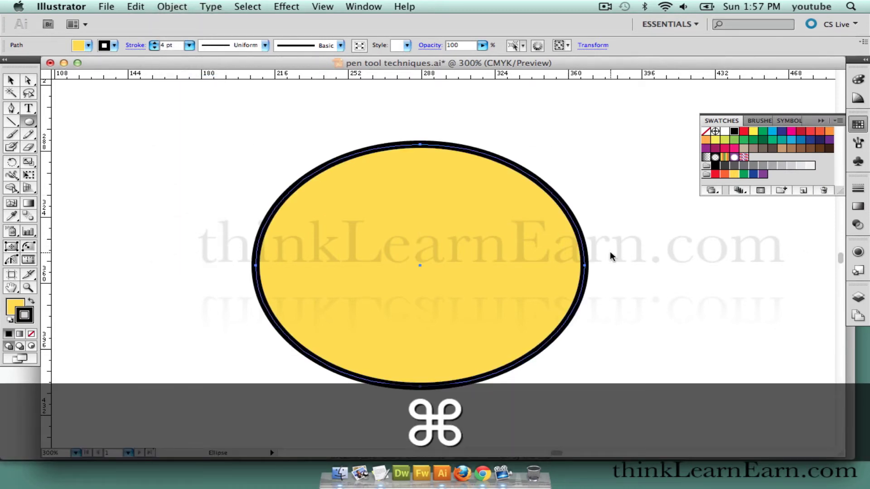
{"action": "left_click", "coordinate": [611, 254], "text": "super"}
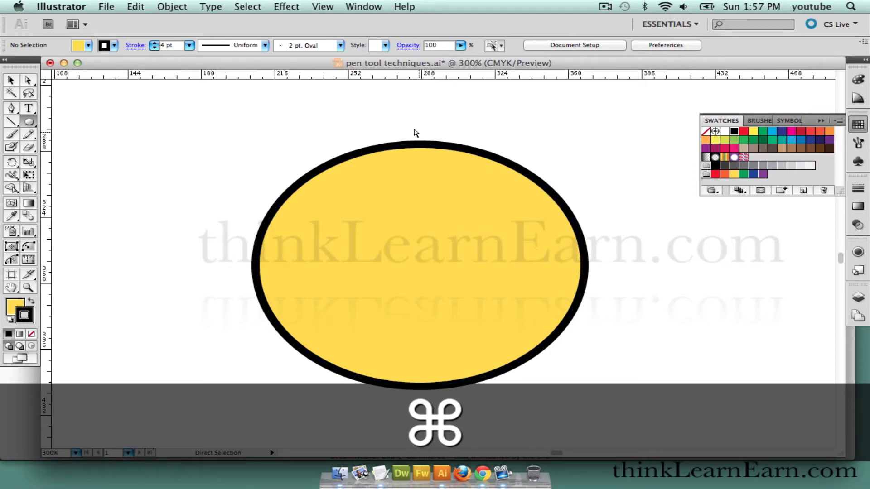
Delete the ellipse's top anchor point and join the two open endpoints with a straight segment.
{"action": "left_click_drag", "start_coordinate": [389, 117], "coordinate": [447, 167]}
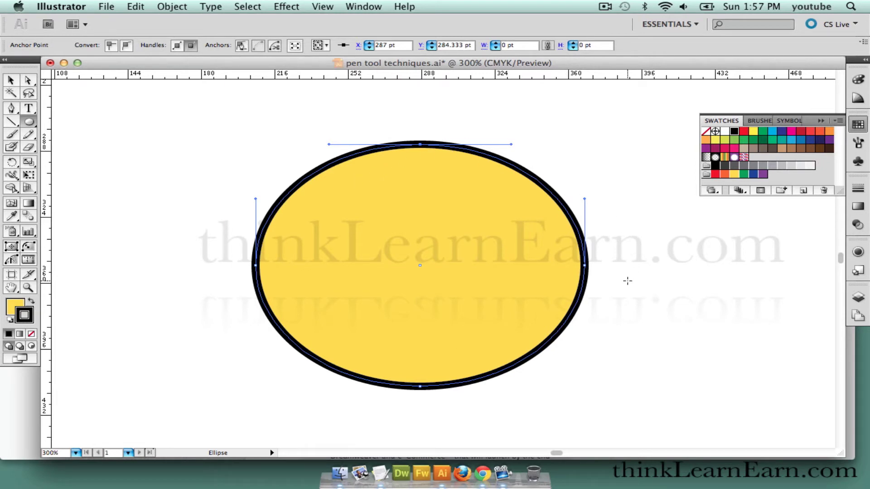
{"action": "key", "text": "Delete"}
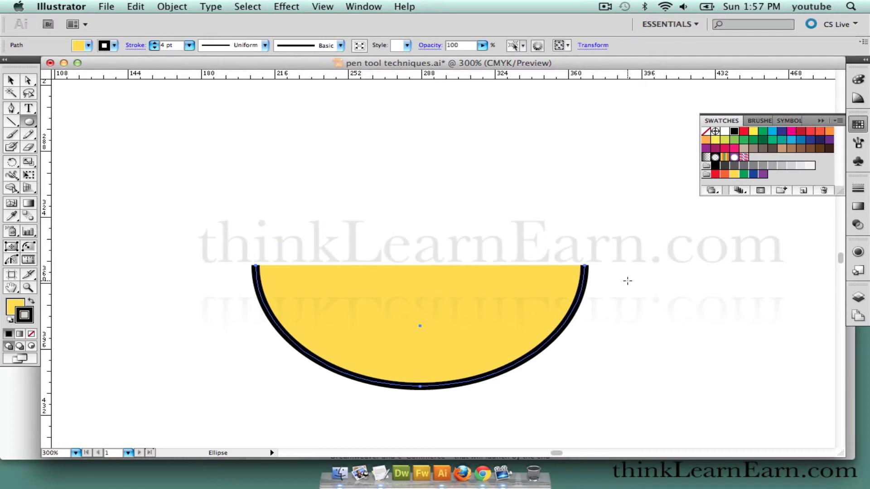
{"action": "key", "text": "super"}
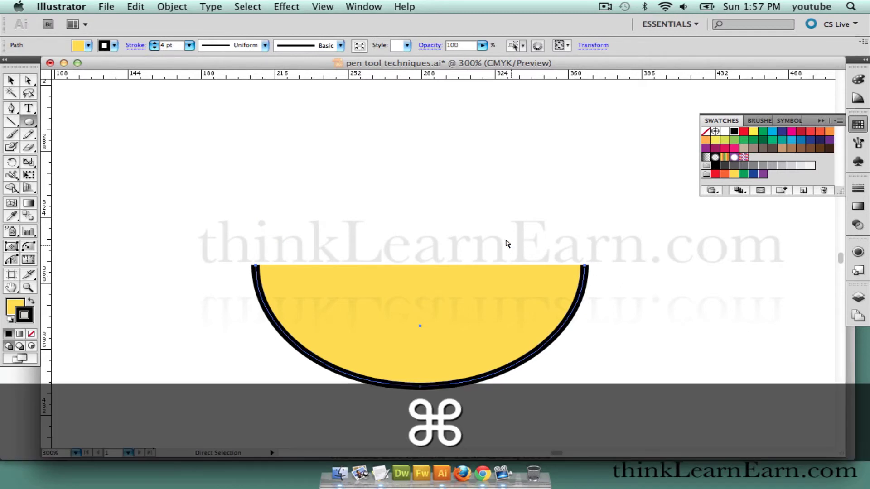
{"action": "left_click_drag", "start_coordinate": [210, 213], "coordinate": [622, 295]}
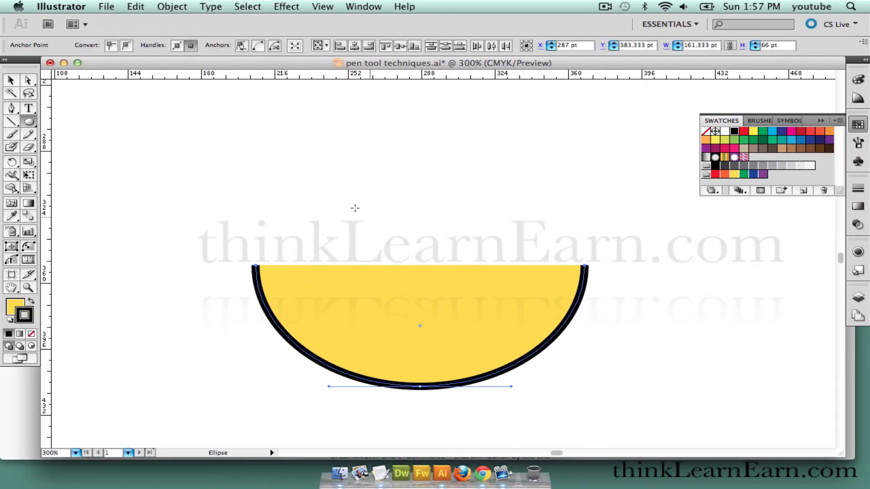
{"action": "left_click", "coordinate": [168, 6]}
{"action": "mouse_move", "coordinate": [195, 238]}
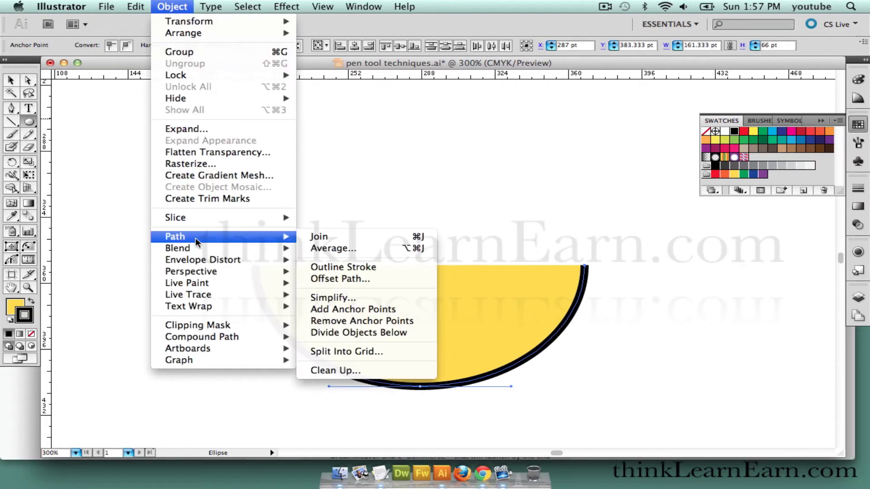
{"action": "left_click", "coordinate": [308, 237]}
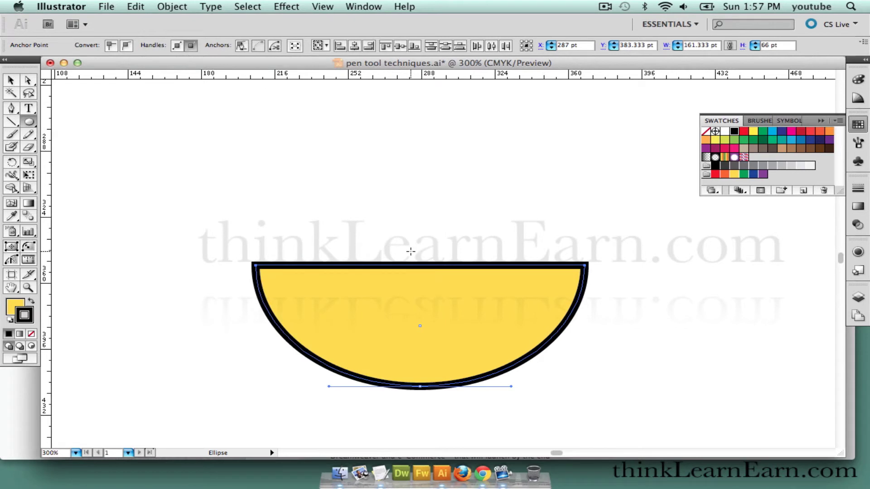
Undo the join and the anchor point deletion to restore the full ellipse.
{"action": "key", "text": "super"}
{"action": "key", "text": "super+z"}
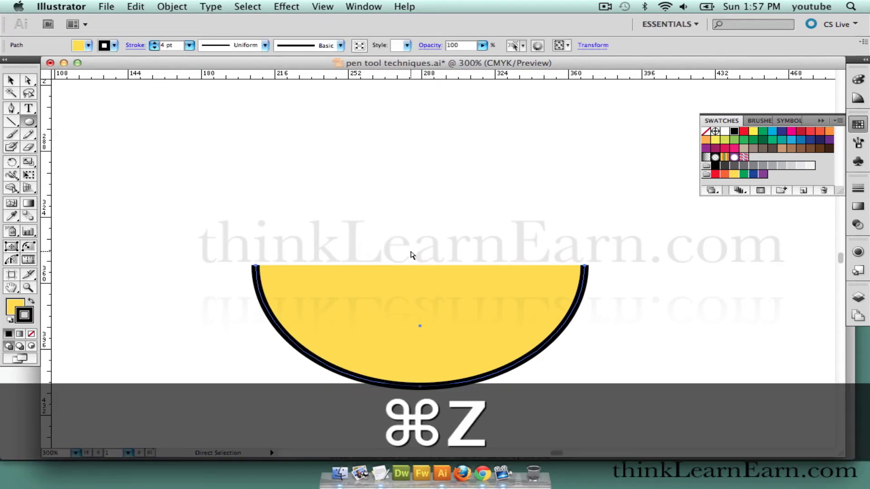
{"action": "key", "text": "super+z"}
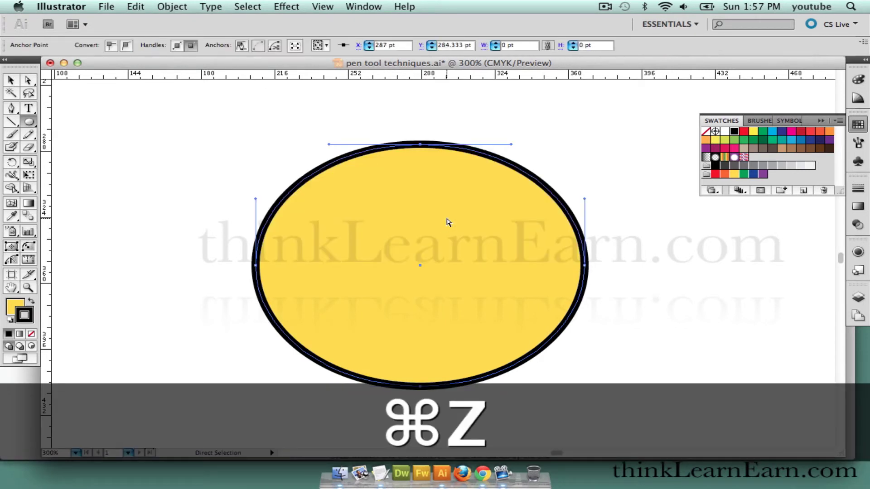
{"action": "key", "text": "super+z"}
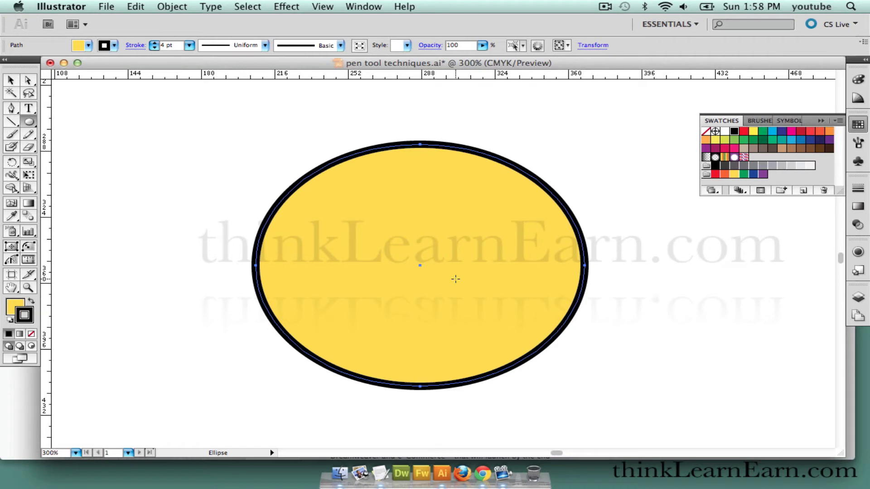
With the Pen tool active, select and delete the ellipse's top anchor point, and undo the deletion.
{"action": "key", "text": "p"}
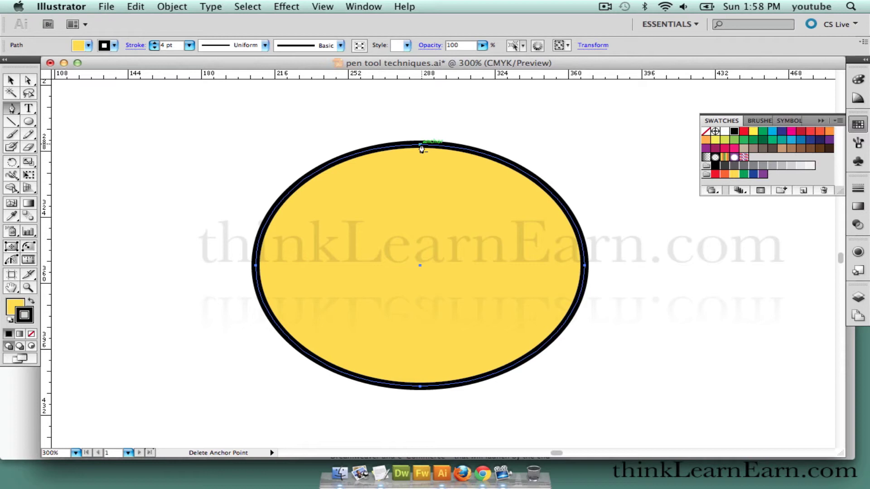
{"action": "key", "text": "super"}
{"action": "left_click_drag", "start_coordinate": [405, 122], "coordinate": [436, 158]}
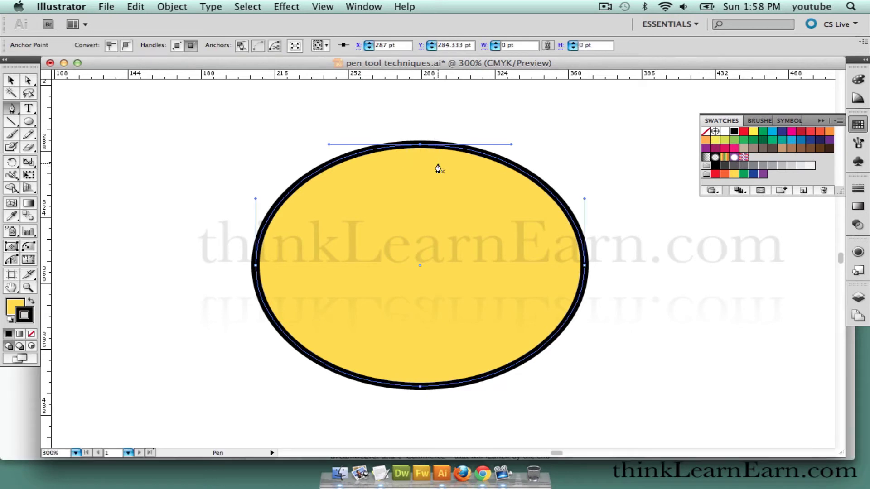
{"action": "key", "text": "Delete"}
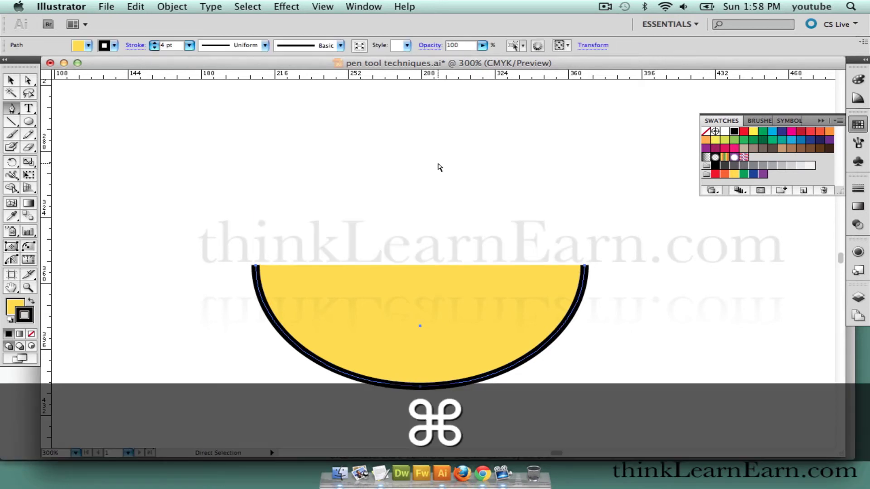
{"action": "key", "text": "super+z"}
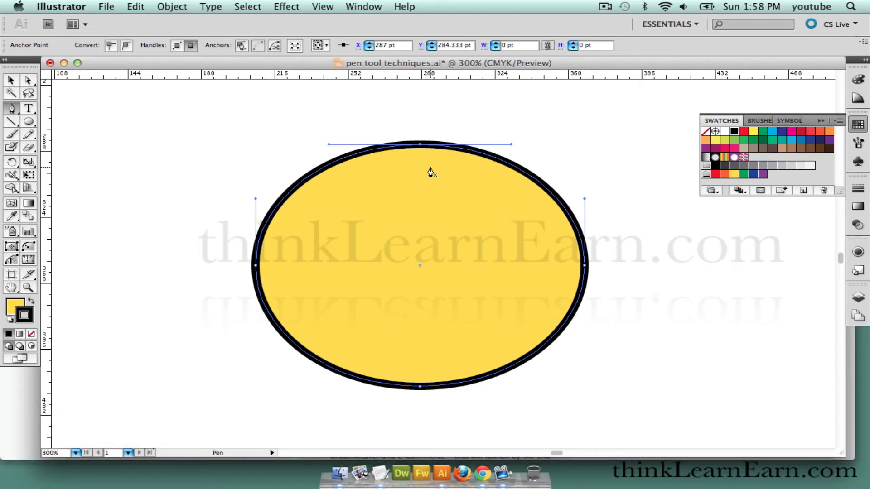
Remove the ellipse's top anchor point with the Pen tool, keeping the path closed.
{"action": "left_click", "coordinate": [420, 146]}
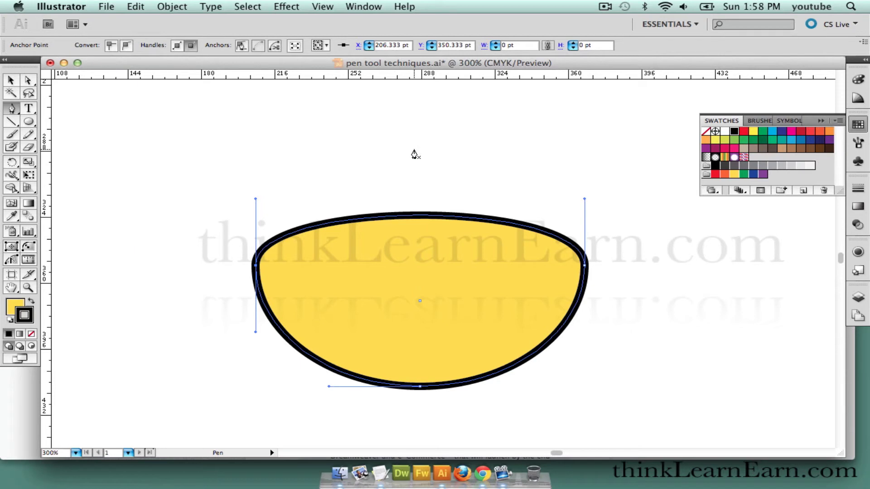
Undo the removal of the ellipse's top anchor point, remove it once more with the Pen tool, and undo that removal.
{"action": "key", "text": "super"}
{"action": "key", "text": "super+z"}
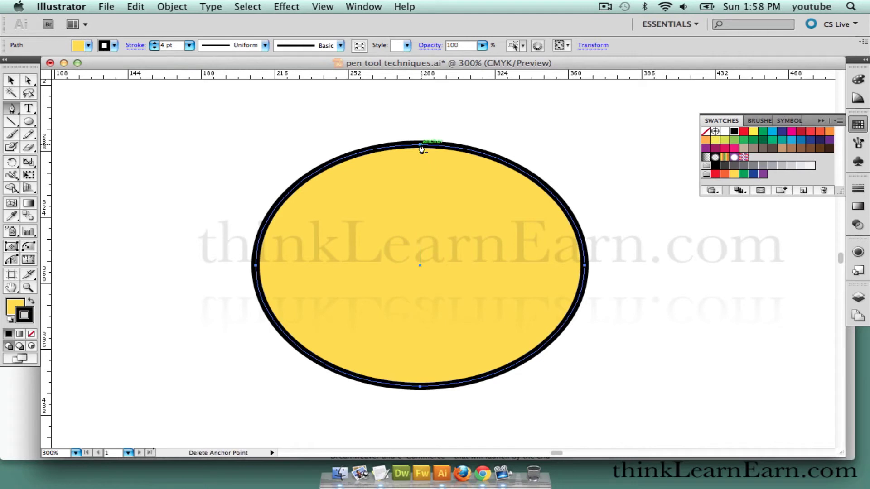
{"action": "left_click", "coordinate": [422, 145]}
{"action": "key", "text": "super"}
{"action": "key", "text": "super+z"}
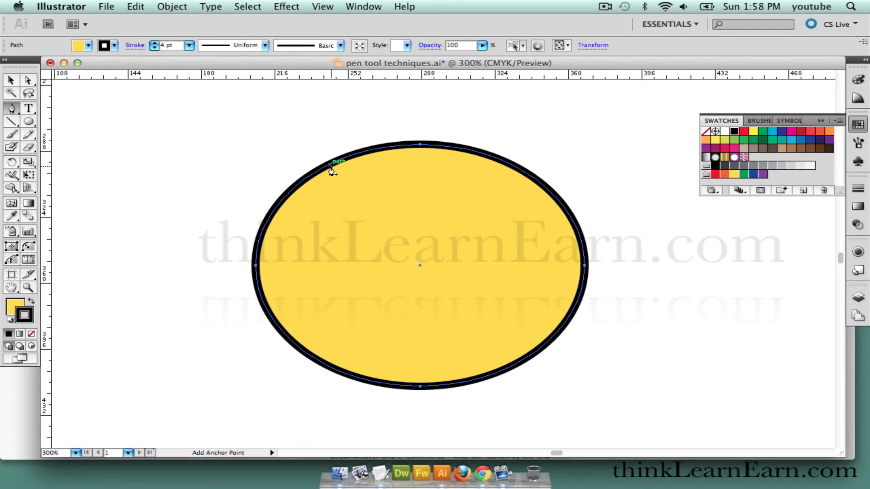
Add one anchor point on the ellipse's upper-left arc and one on its upper-right arc, and select both new points.
{"action": "left_click", "coordinate": [332, 172]}
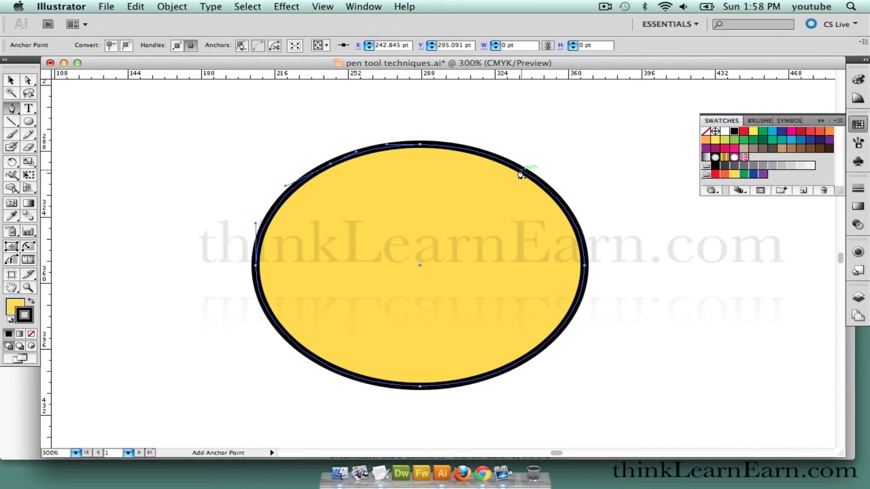
{"action": "left_click", "coordinate": [506, 168]}
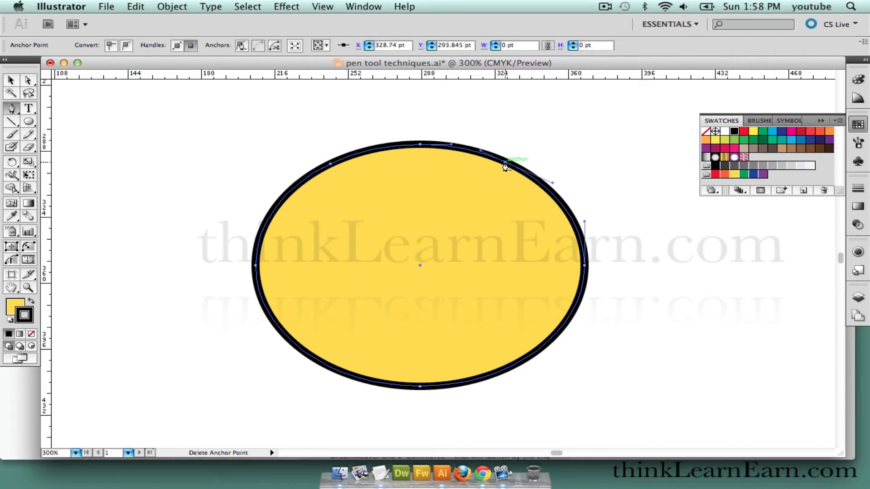
{"action": "left_click_drag", "start_coordinate": [292, 139], "coordinate": [358, 191]}
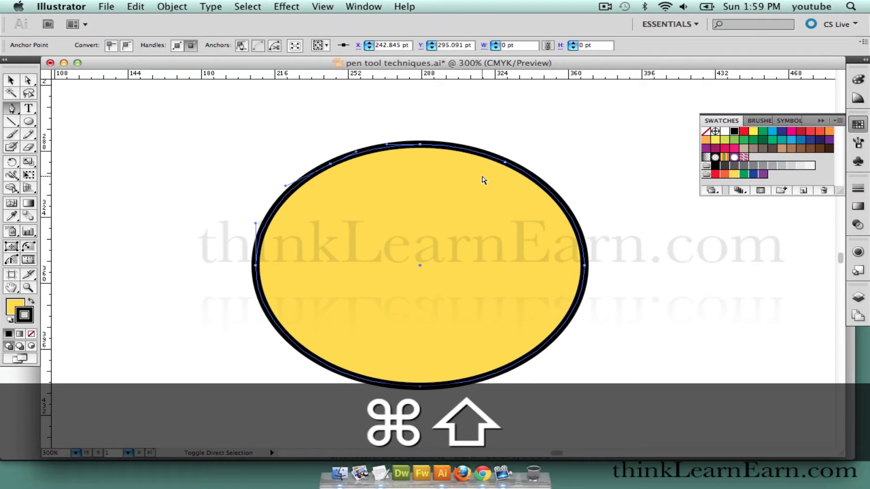
{"action": "key", "text": "super"}
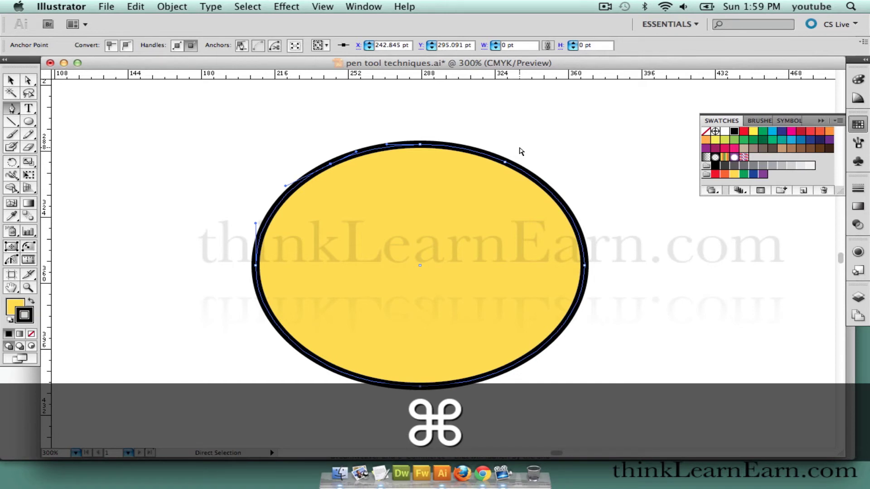
{"action": "key", "text": "shift"}
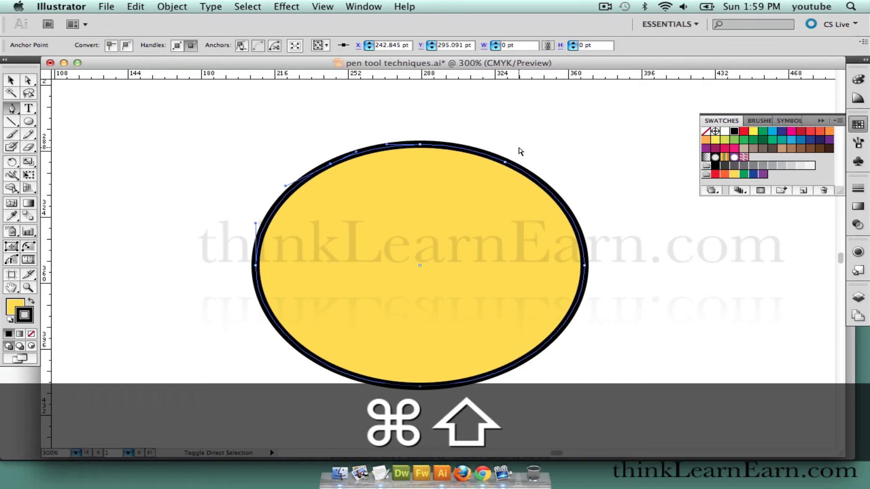
{"action": "left_click_drag", "start_coordinate": [519, 148], "coordinate": [496, 183]}
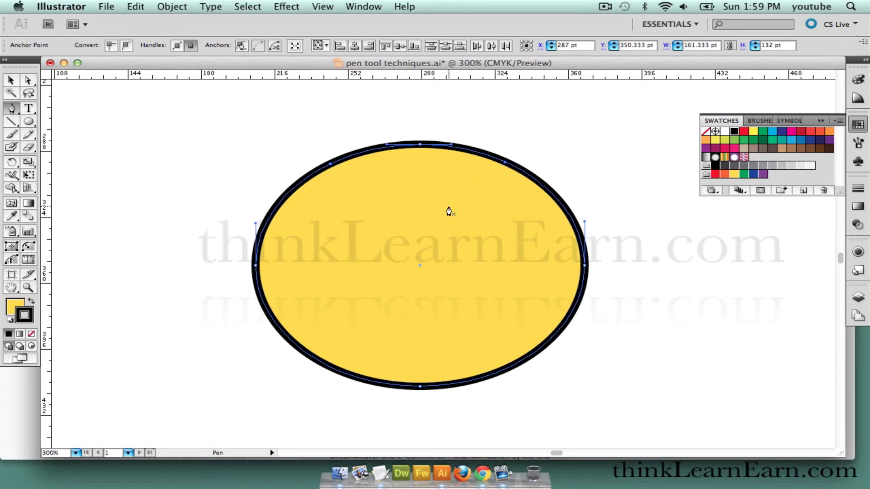
Scale the two selected anchor points outward into raised lobes, making the shape about 170 by 159 pt, and deselect it.
{"action": "key", "text": "super"}
{"action": "key", "text": "super+minus"}
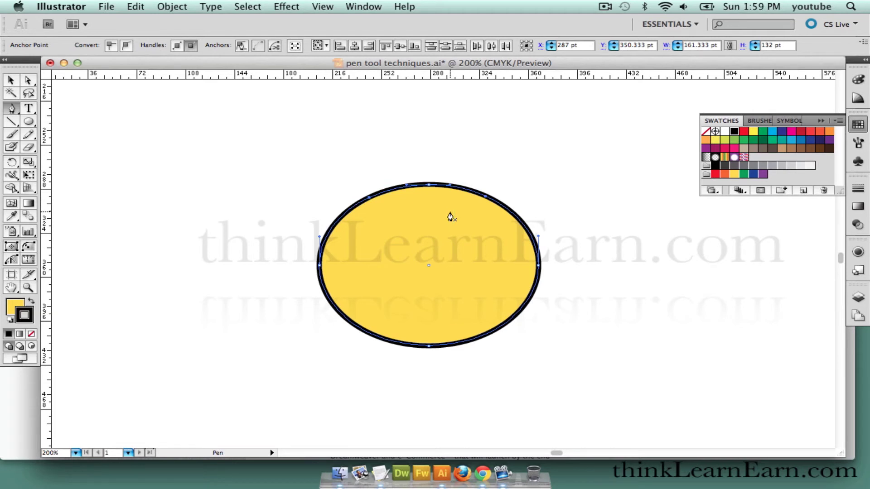
{"action": "key", "text": "s"}
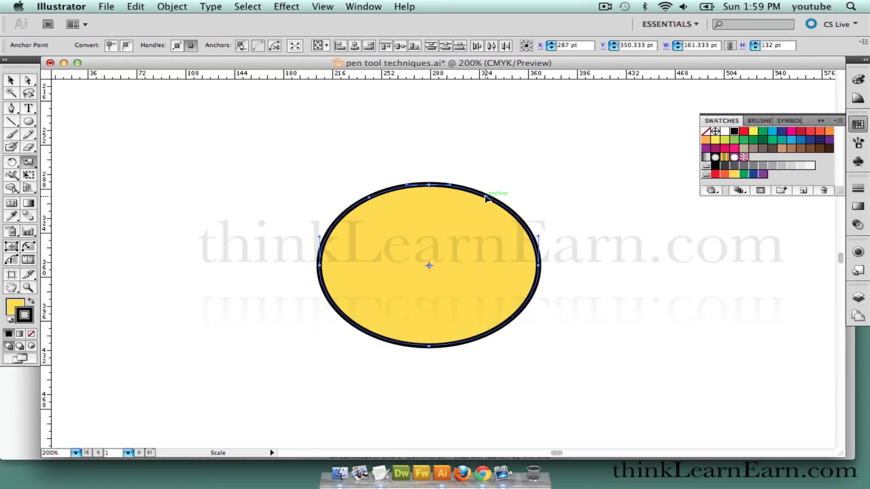
{"action": "left_click_drag", "start_coordinate": [488, 196], "coordinate": [512, 152]}
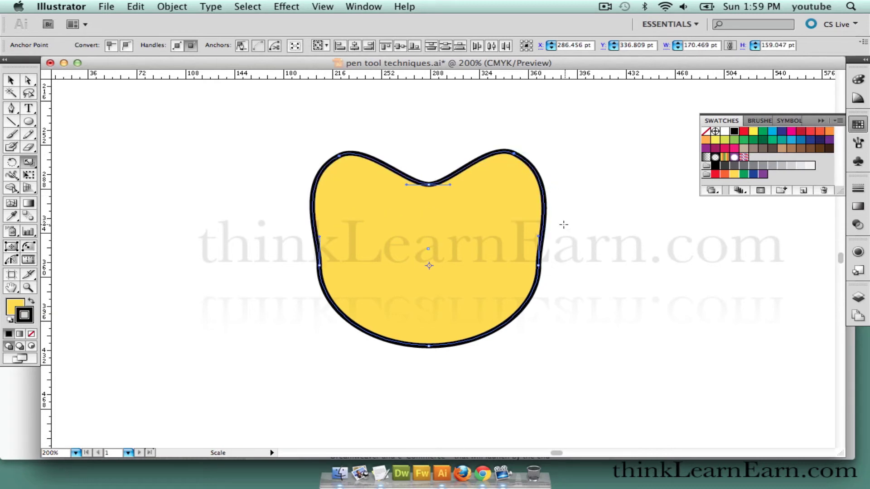
{"action": "key", "text": "super"}
{"action": "left_click", "coordinate": [520, 258], "text": "super"}
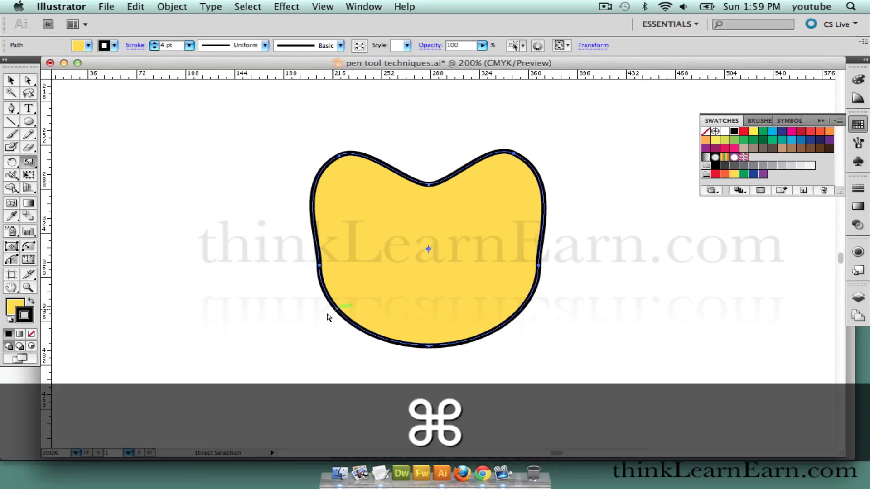
{"action": "left_click", "coordinate": [299, 327], "text": "super"}
Draw an L-shaped three-point Pen path beside the yellow shape from about X 124, Y 261.5 pt, close it into a triangle, and undo the closing.
{"action": "key", "text": "p"}
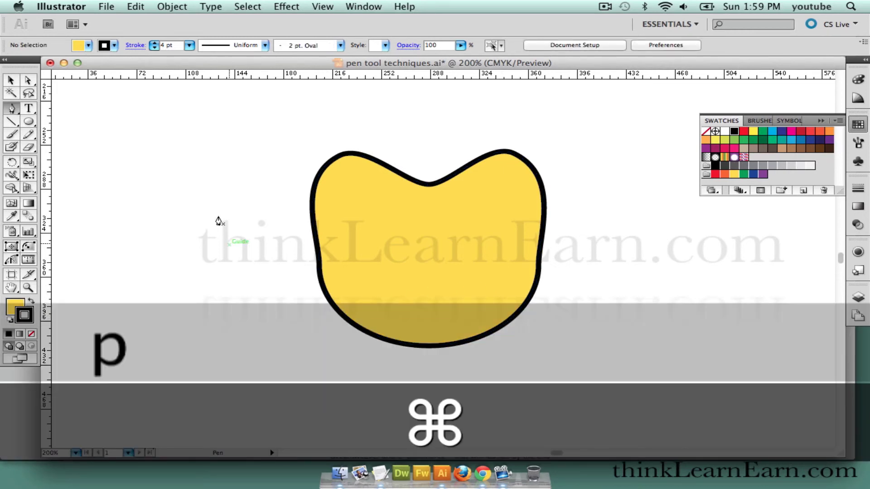
{"action": "left_click", "coordinate": [208, 157]}
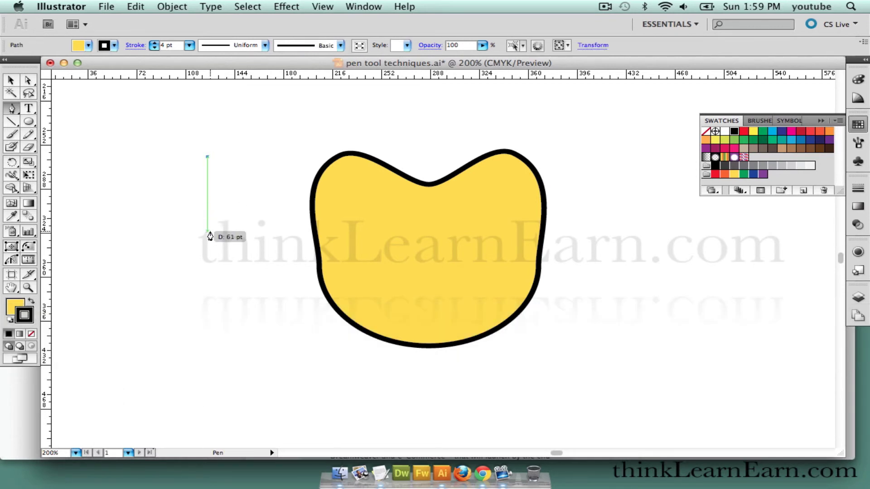
{"action": "left_click", "coordinate": [213, 338]}
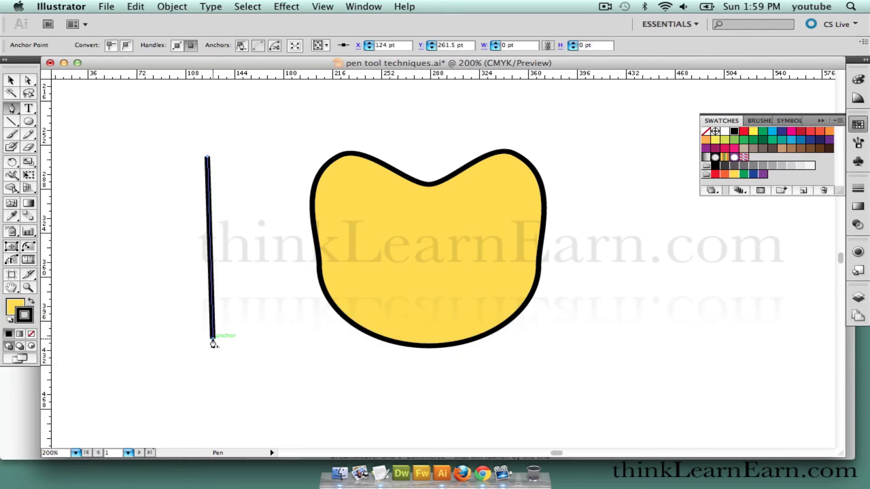
{"action": "left_click", "coordinate": [302, 338], "text": "shift"}
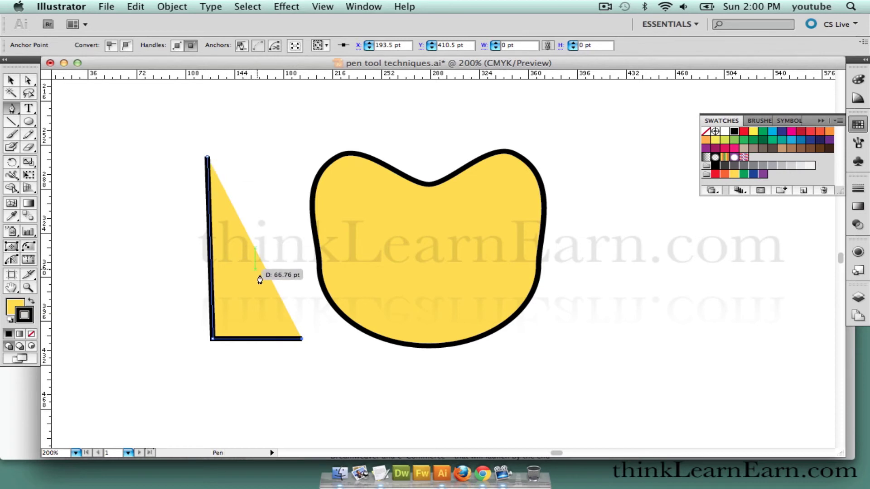
{"action": "left_click", "coordinate": [208, 158]}
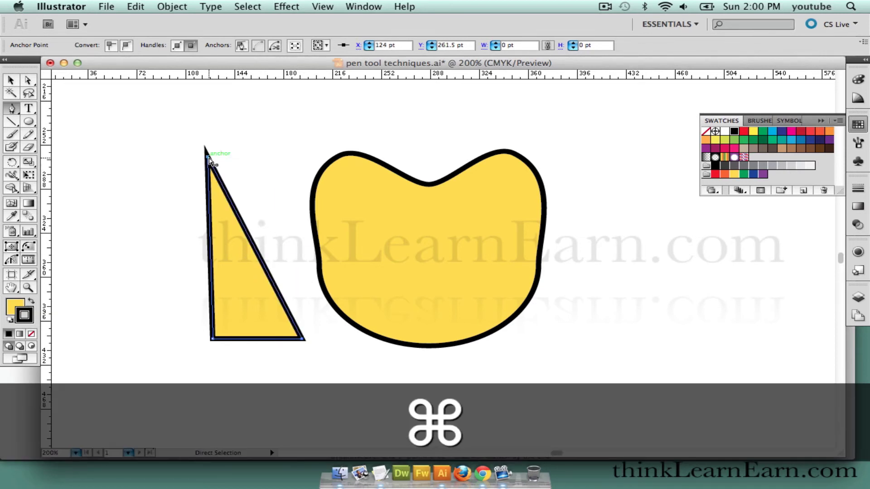
{"action": "key", "text": "super+z"}
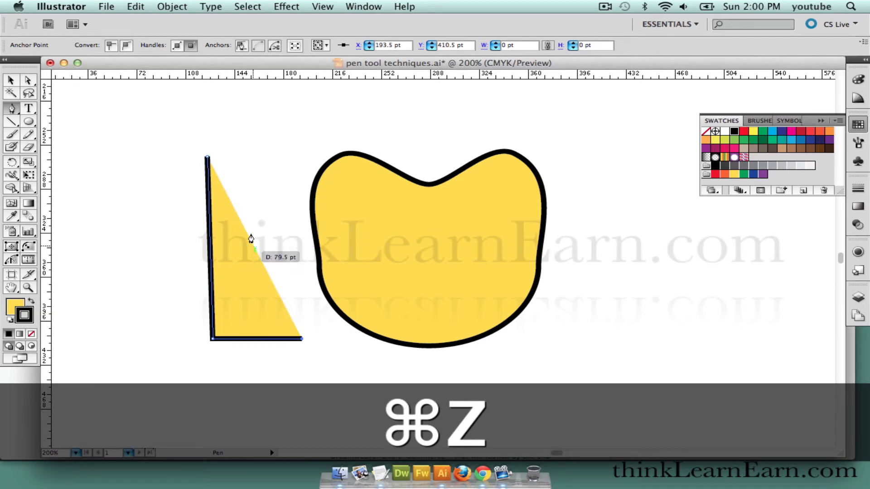
Set the L-shaped path's stroke color to the pink swatch.
{"action": "key", "text": "x"}
{"action": "key", "text": "x"}
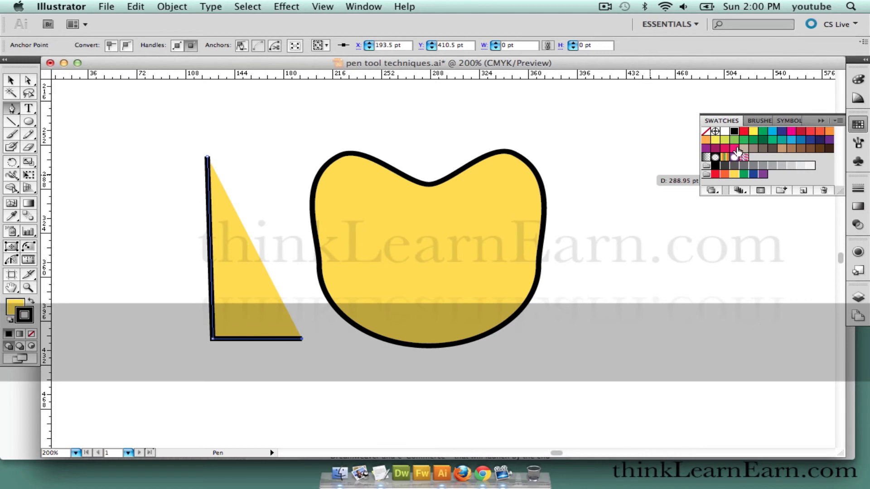
{"action": "left_click", "coordinate": [735, 148]}
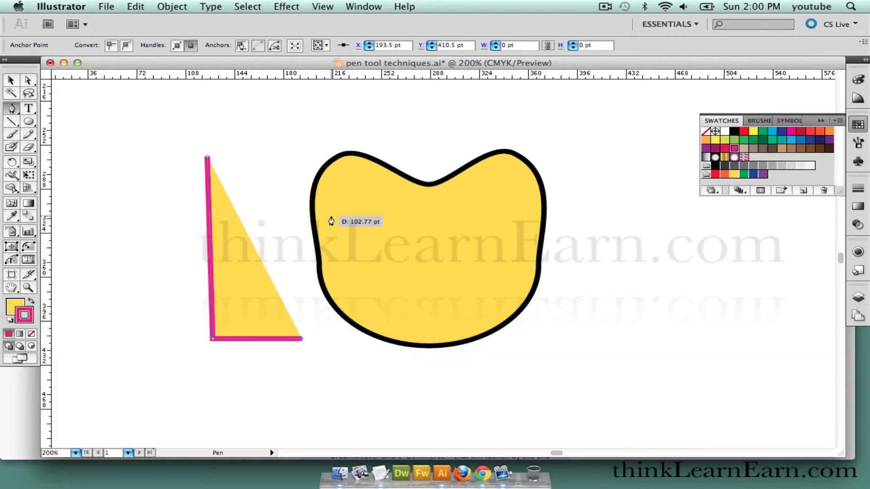
Add two anchor points with the Pen tool along the near-vertical segment of the pink path, one above the other.
{"action": "key", "text": "super"}
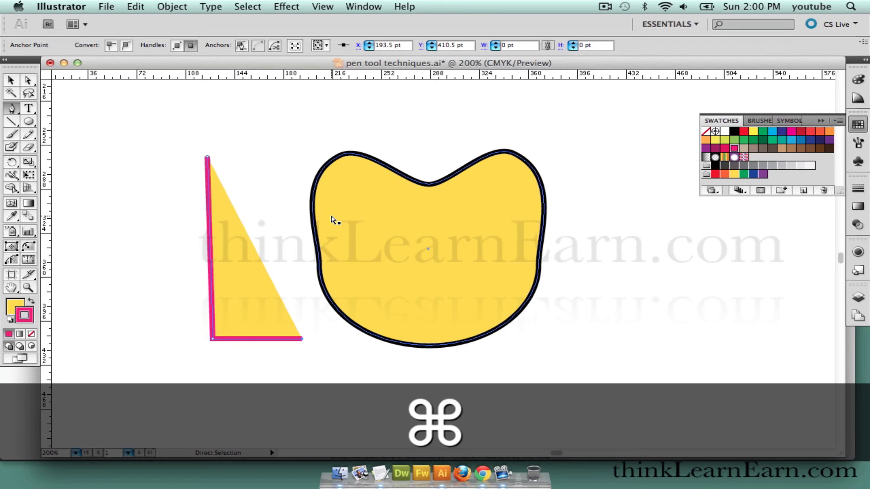
{"action": "key", "text": "super+equal"}
{"action": "key", "text": "space"}
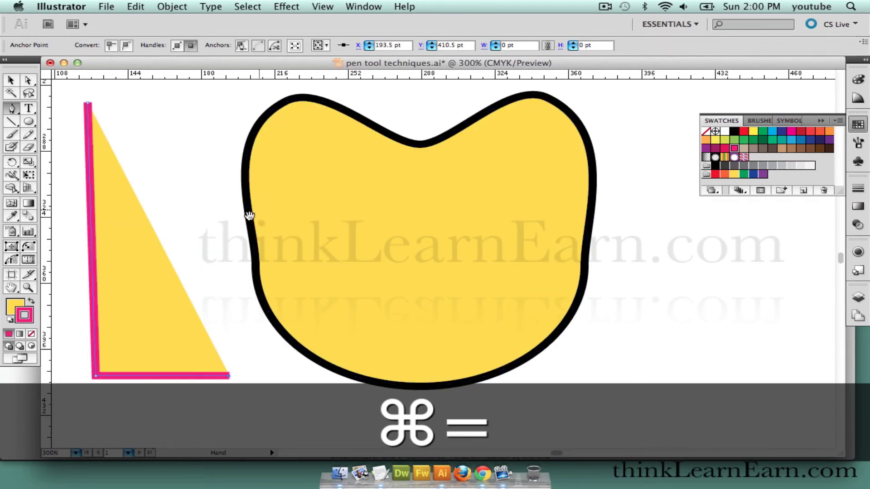
{"action": "left_click_drag", "start_coordinate": [224, 223], "coordinate": [372, 229]}
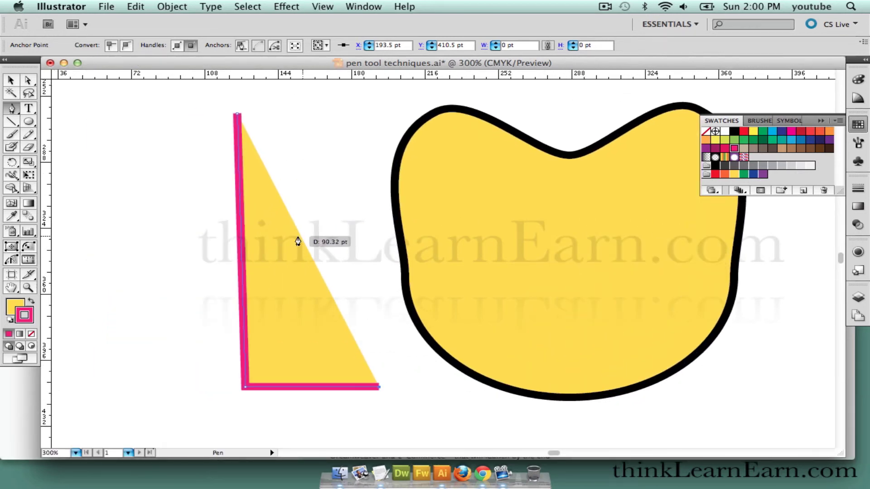
{"action": "left_click", "coordinate": [244, 227]}
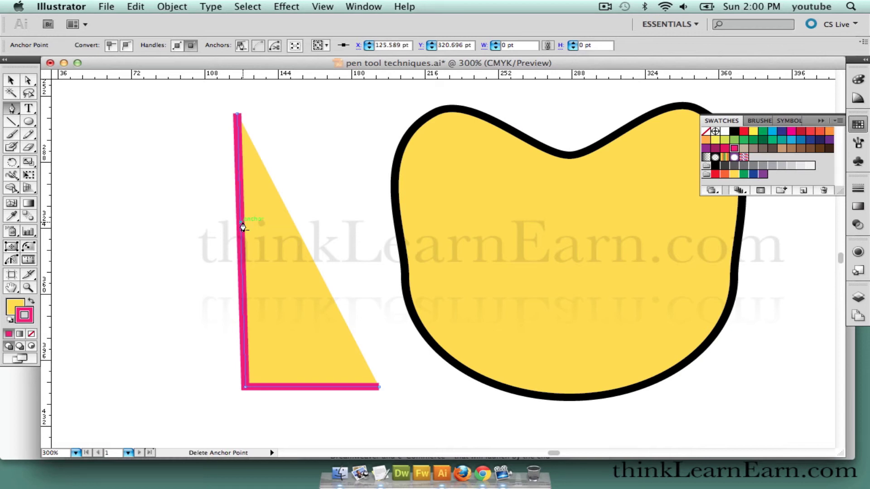
{"action": "left_click", "coordinate": [244, 288]}
Select the upper of the two added anchor points on the pink path and nudge it 7 pt to the left.
{"action": "key", "text": "super"}
{"action": "left_click_drag", "start_coordinate": [200, 214], "coordinate": [261, 236]}
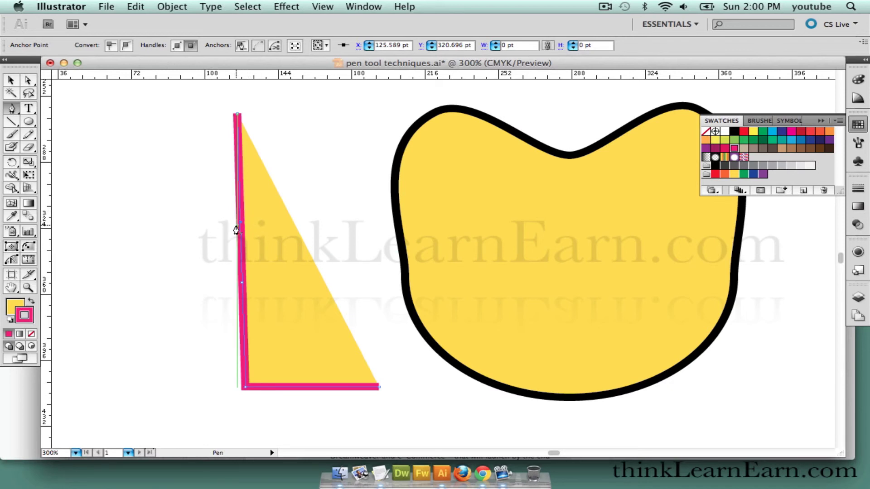
{"action": "key", "text": "Left"}
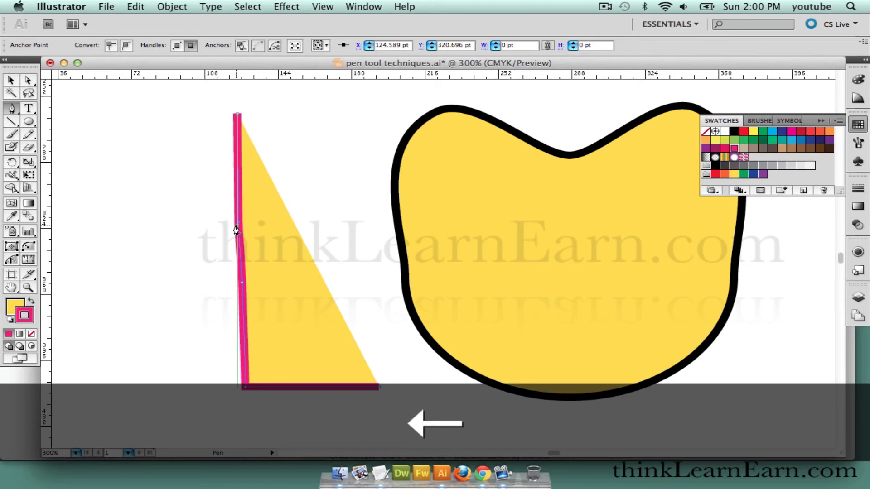
{"action": "key", "text": "Left"}
{"action": "key", "text": "Left"}
{"action": "key", "text": "Left"}
{"action": "key", "text": "Left"}
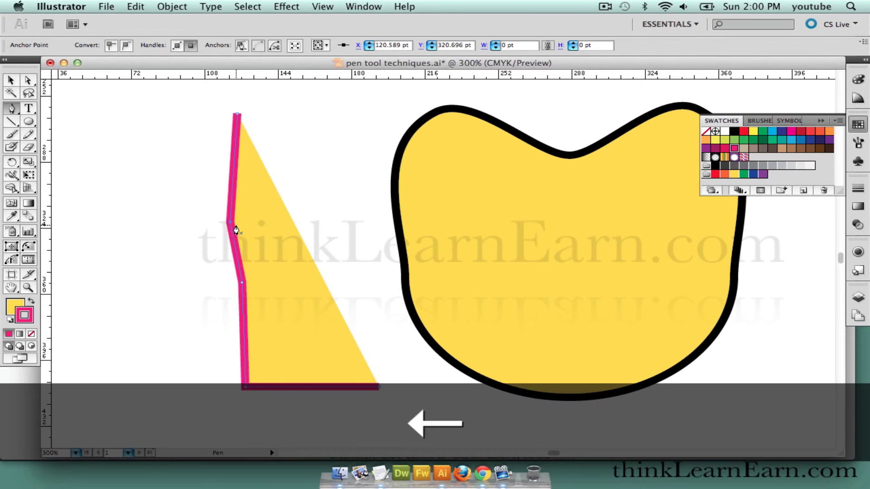
{"action": "key", "text": "Left"}
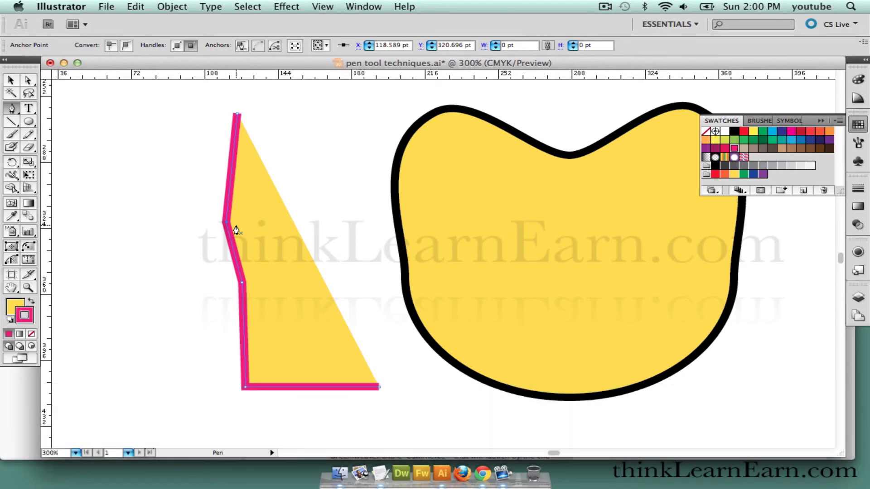
Open the General preferences and step the keyboard increment to 6 pt.
{"action": "key", "text": "super"}
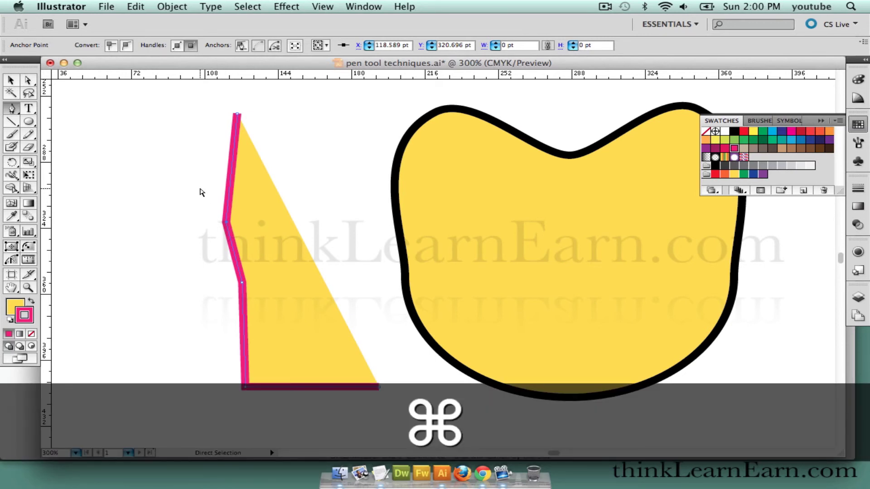
{"action": "key", "text": "super+k"}
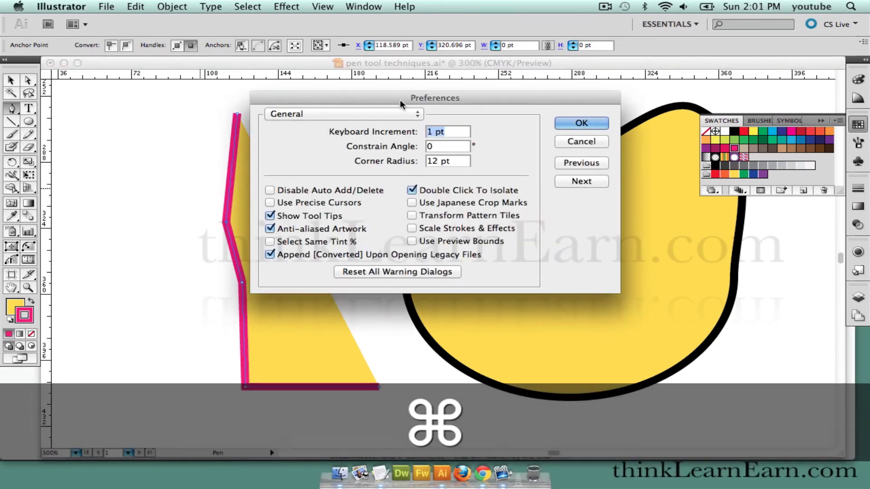
{"action": "left_click_drag", "start_coordinate": [406, 101], "coordinate": [455, 124]}
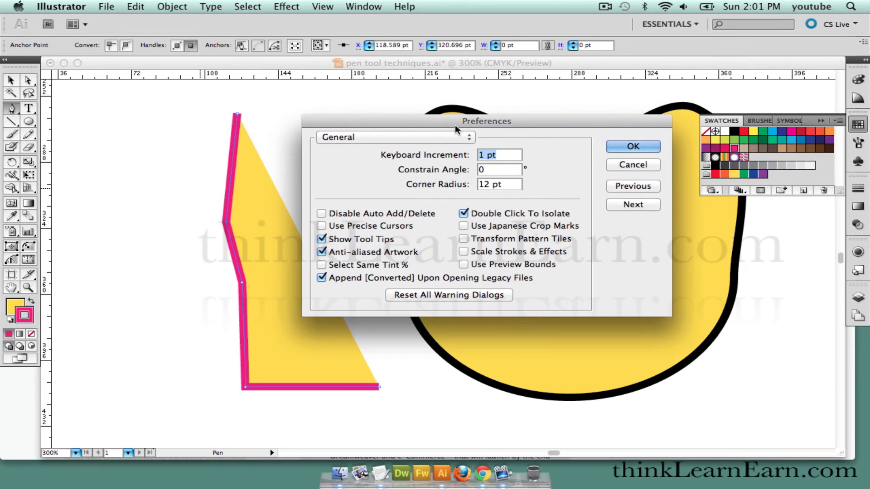
{"action": "left_click", "coordinate": [511, 157]}
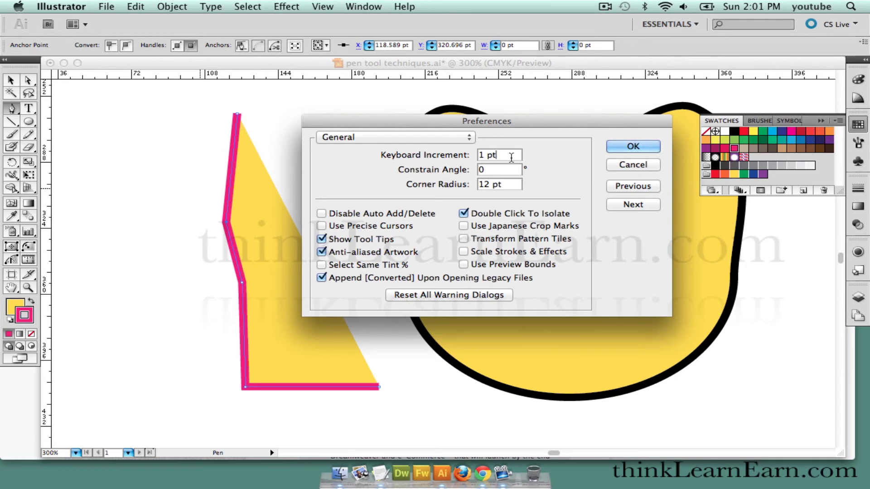
{"action": "key", "text": "Up"}
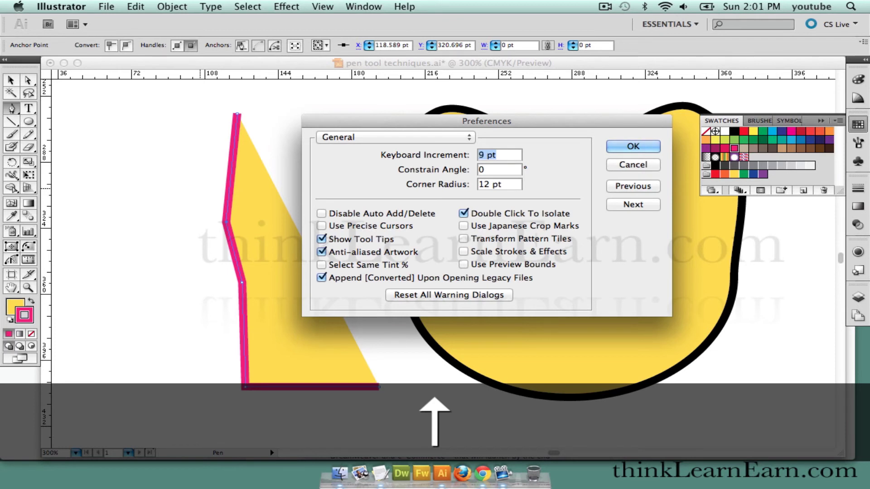
{"action": "key", "text": "Down"}
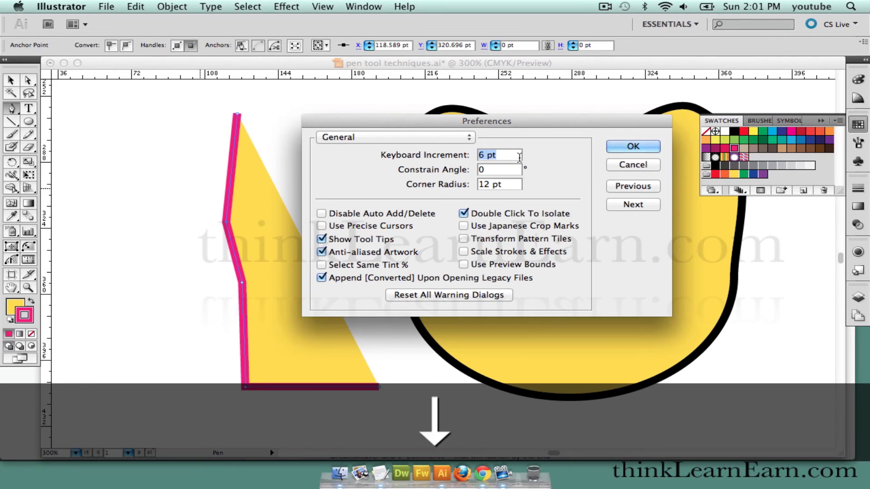
Try stepping the constrain angle to 3° and bring it back to 0°.
{"action": "left_click", "coordinate": [521, 173]}
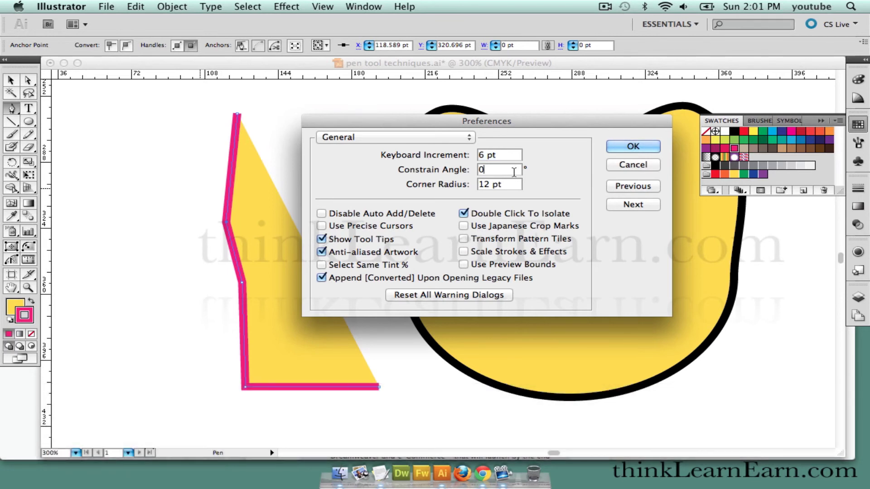
{"action": "key", "text": "Up"}
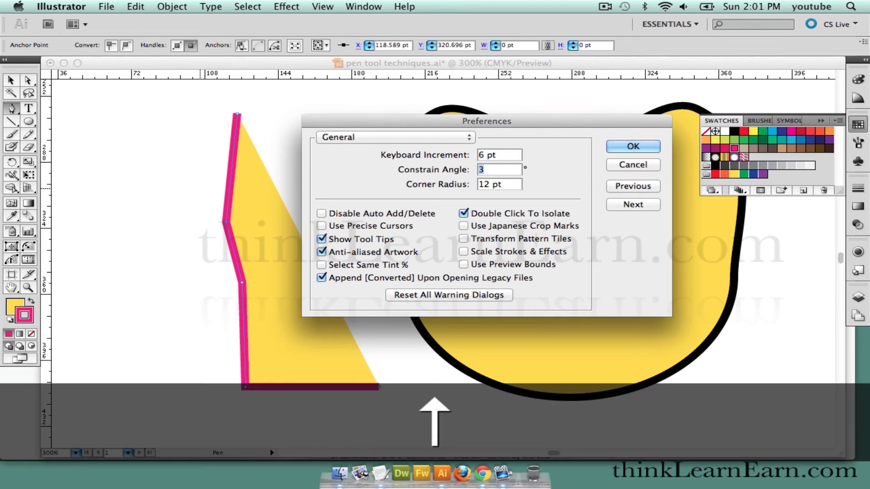
{"action": "key", "text": "Down"}
{"action": "key", "text": "Down"}
{"action": "key", "text": "Down"}
{"action": "key", "text": "Up"}
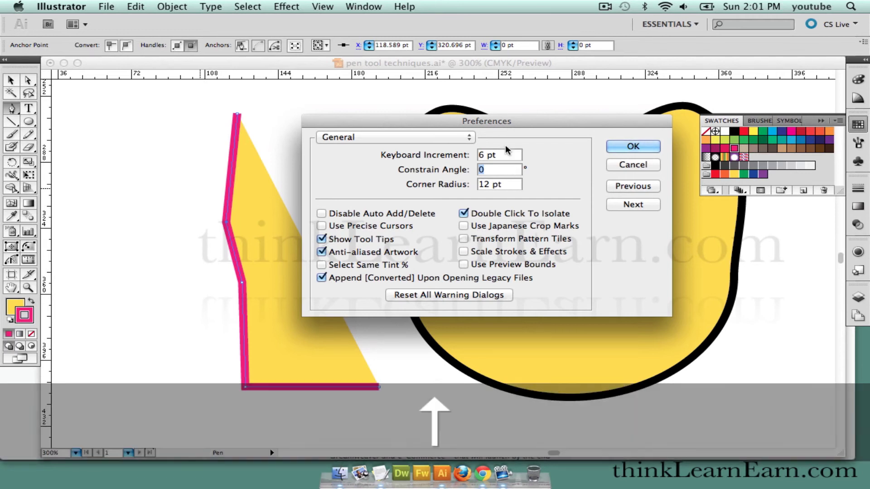
Set the keyboard increment to 72/4, giving 18 pt, and apply the preferences.
{"action": "left_click", "coordinate": [506, 157]}
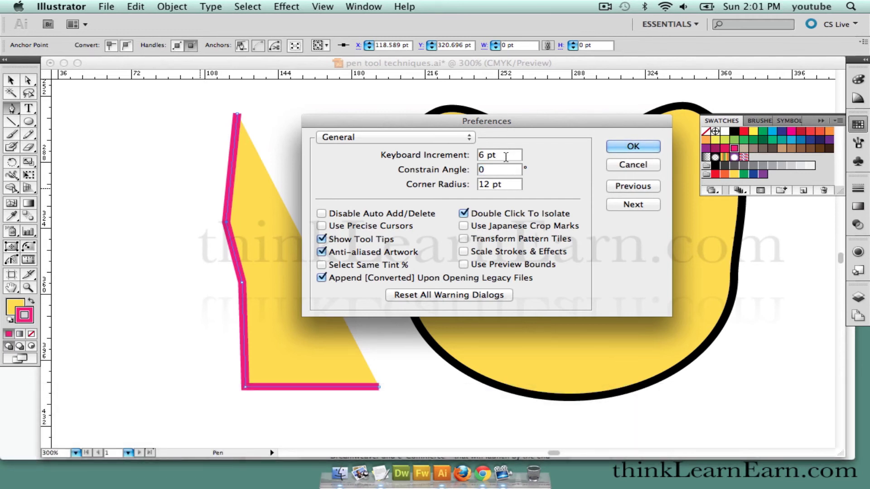
{"action": "key", "text": "Up"}
{"action": "key", "text": "Up"}
{"action": "key", "text": "BackSpace"}
{"action": "type", "text": "7"}
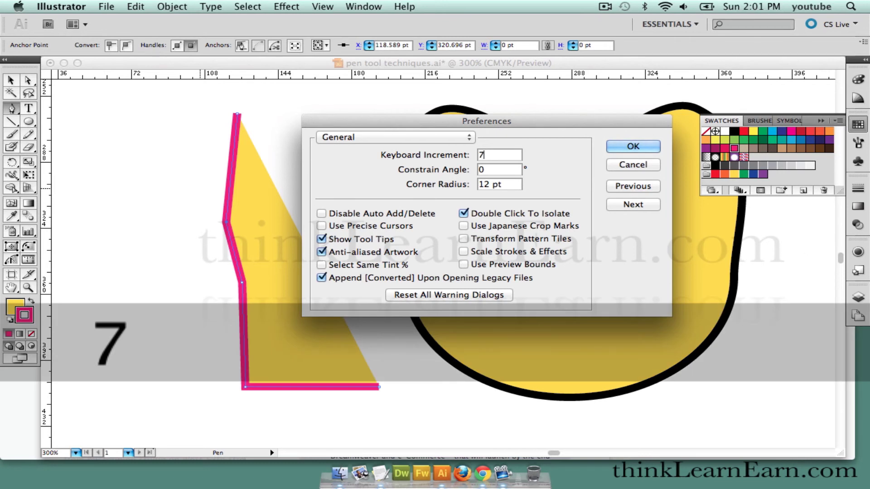
{"action": "type", "text": "2/4"}
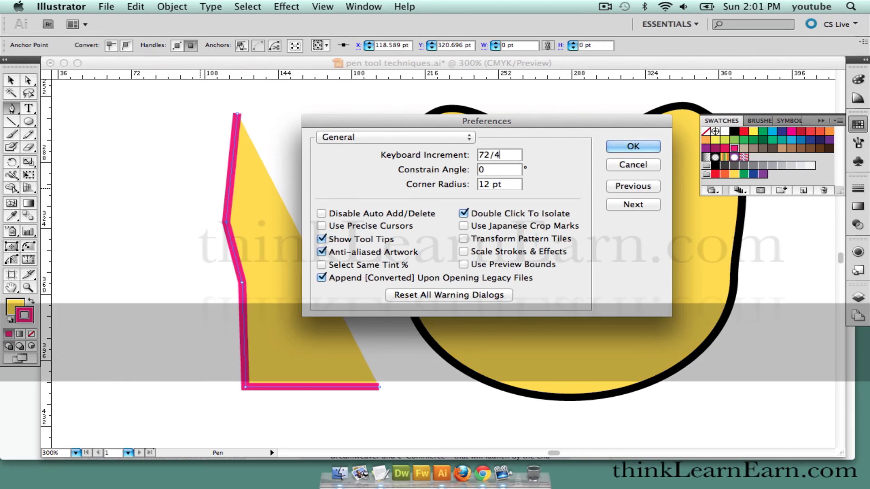
{"action": "key", "text": "Tab"}
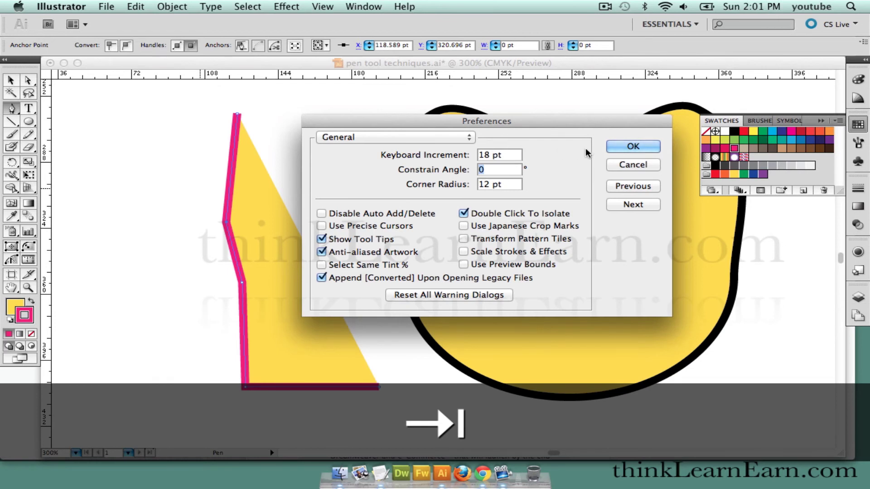
{"action": "left_click", "coordinate": [633, 147]}
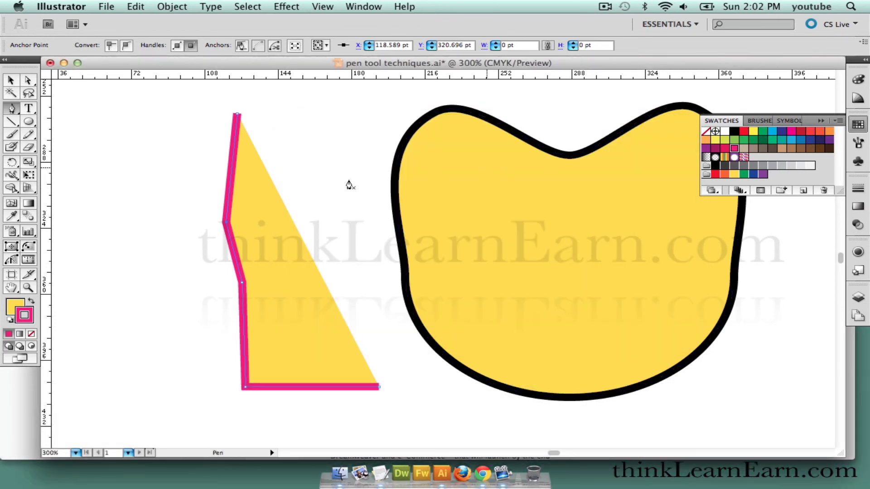
Nudge the upper added anchor point of the pink path 54 pt to the left, testing an 18 pt move up and back down.
{"action": "left_click_drag", "start_coordinate": [204, 213], "coordinate": [253, 243]}
{"action": "key", "text": "Left"}
{"action": "key", "text": "Left"}
{"action": "key", "text": "Left"}
{"action": "key", "text": "Left"}
{"action": "key", "text": "Left"}
{"action": "key", "text": "Left"}
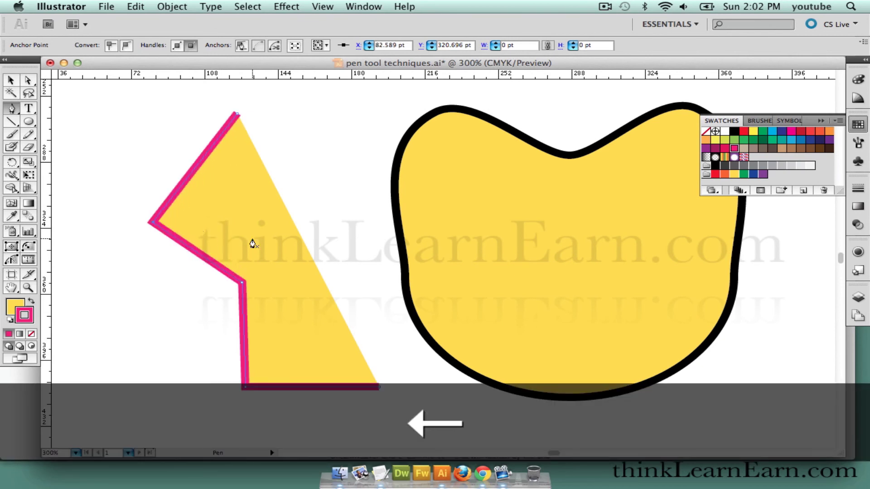
{"action": "key", "text": "Up"}
{"action": "key", "text": "Up"}
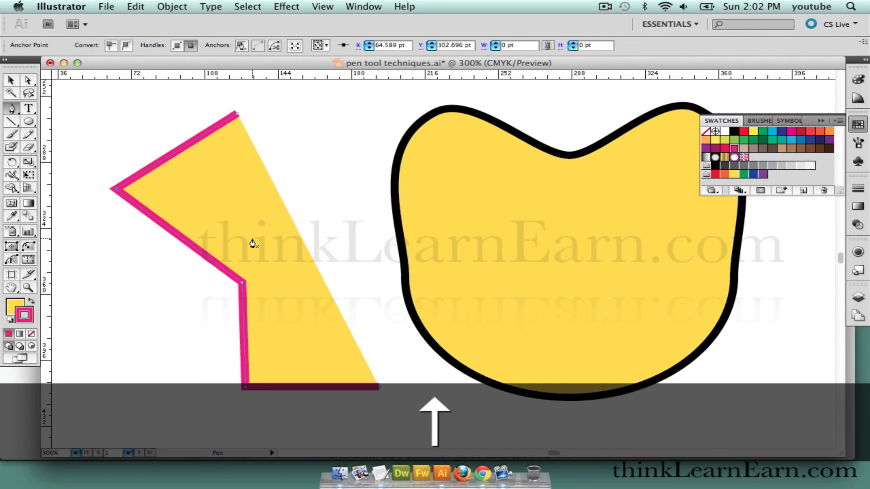
{"action": "key", "text": "Down"}
{"action": "key", "text": "Down"}
Check the keyboard increment in the General preferences and close the dialog.
{"action": "key", "text": "super"}
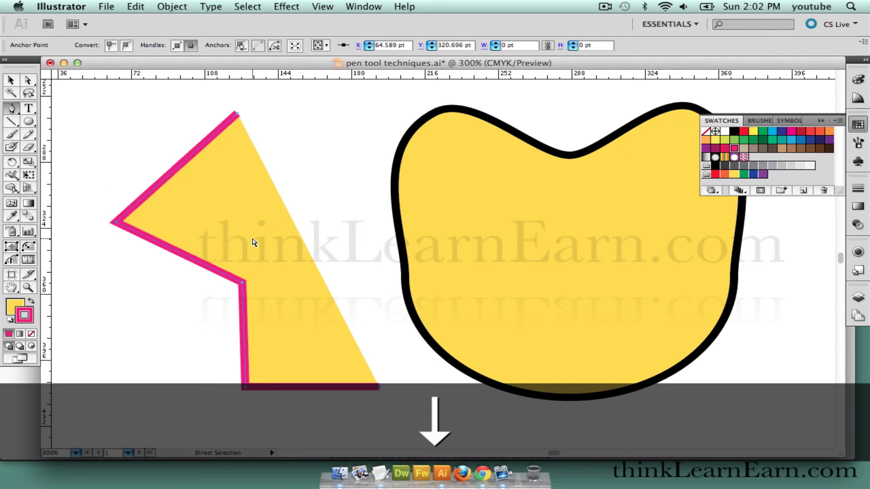
{"action": "key", "text": "super+k"}
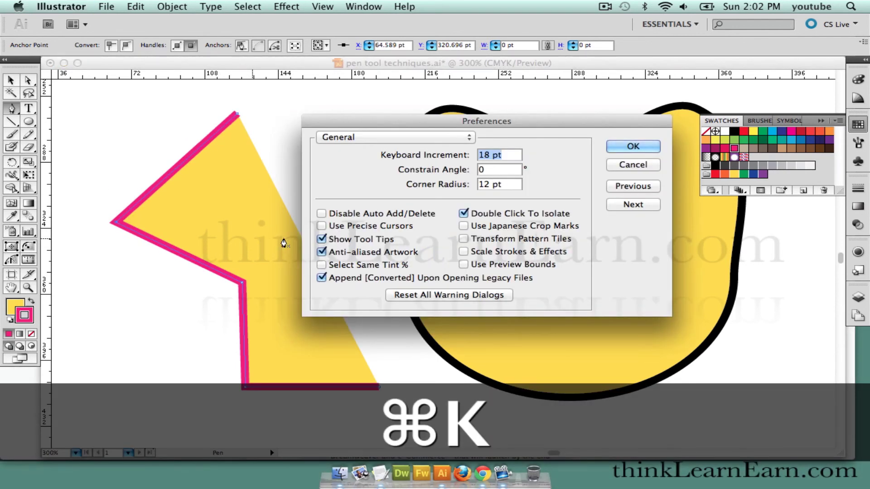
{"action": "key", "text": "Return"}
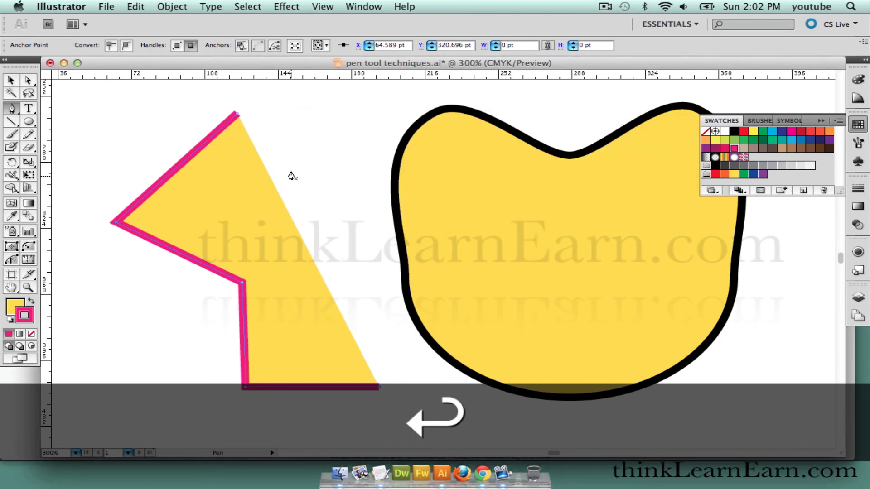
Delete the whole pink path beside the yellow shape.
{"action": "key", "text": "super"}
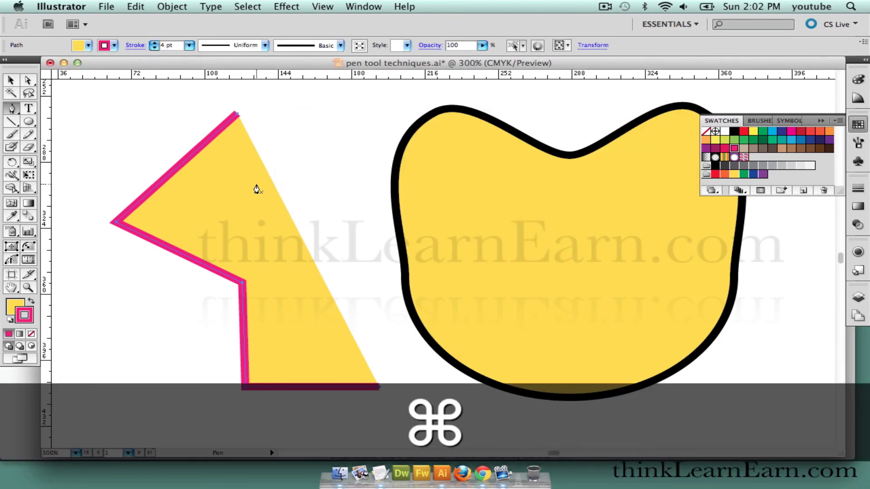
{"action": "key", "text": "Delete"}
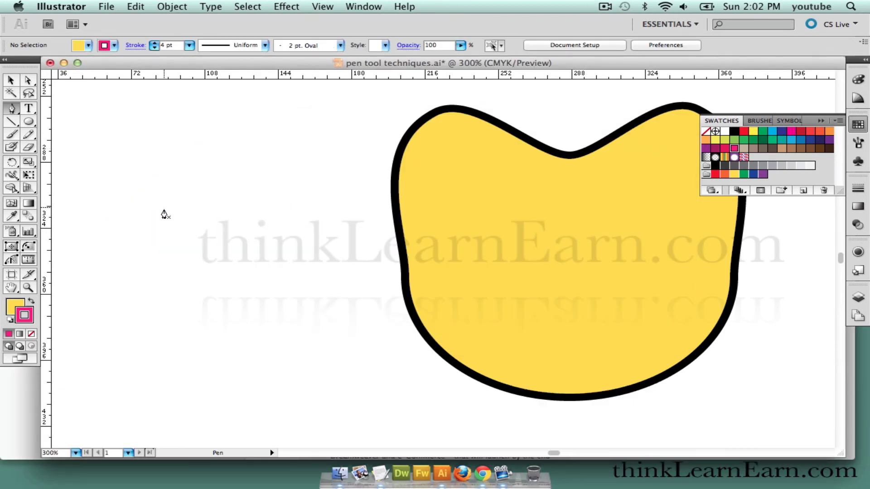
Draw a zigzag Pen path through about X 120, Y 349 pt and X 156, Y 354 pt, ending in a curved segment.
{"action": "left_click", "coordinate": [155, 169]}
{"action": "left_click", "coordinate": [262, 169]}
{"action": "left_click", "coordinate": [230, 275]}
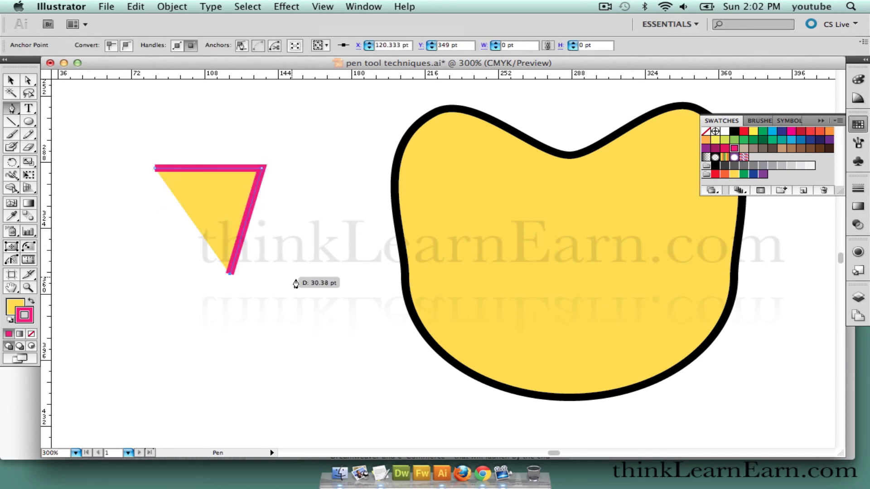
{"action": "left_click", "coordinate": [301, 282]}
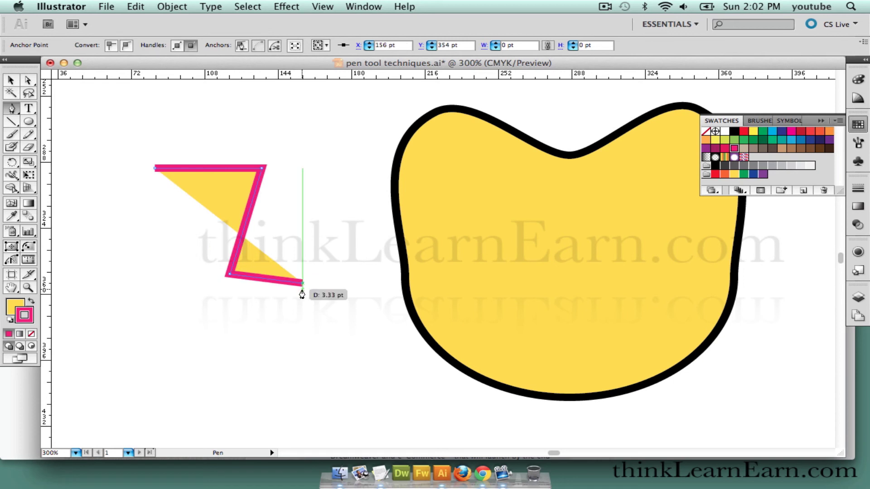
{"action": "left_click", "coordinate": [304, 347], "text": "super"}
{"action": "left_click_drag", "start_coordinate": [304, 346], "coordinate": [249, 376]}
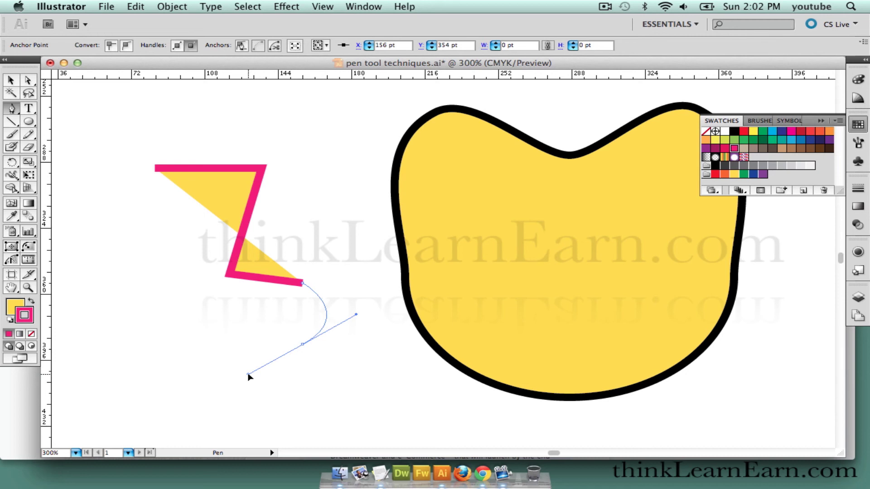
{"action": "left_click_drag", "start_coordinate": [249, 376], "coordinate": [238, 402]}
Select all artwork and delete it, clearing both the zigzag path and the yellow shape.
{"action": "key", "text": "super+a"}
{"action": "key", "text": "BackSpace"}
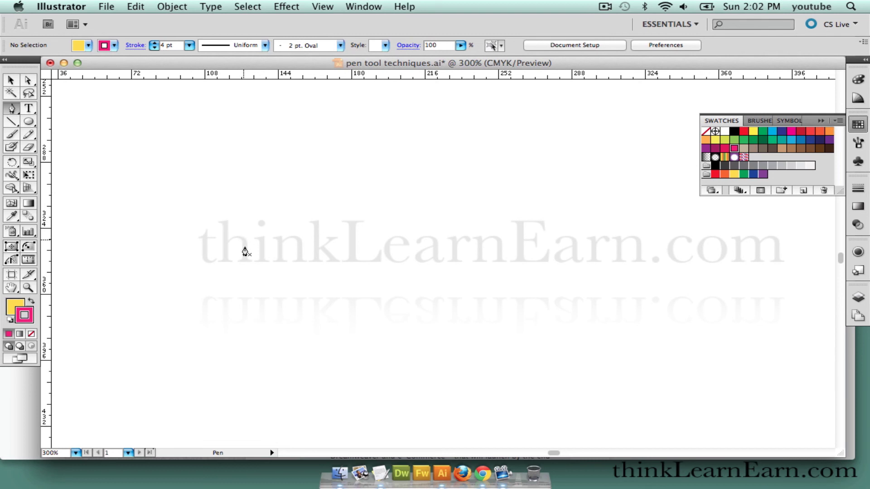
Draw an S-shaped Pen curve with smooth points at about X 219, Y 335 pt and X 297, Y 339 pt, and delete it.
{"action": "left_click_drag", "start_coordinate": [243, 248], "coordinate": [244, 129]}
{"action": "left_click", "coordinate": [431, 240], "text": "shift"}
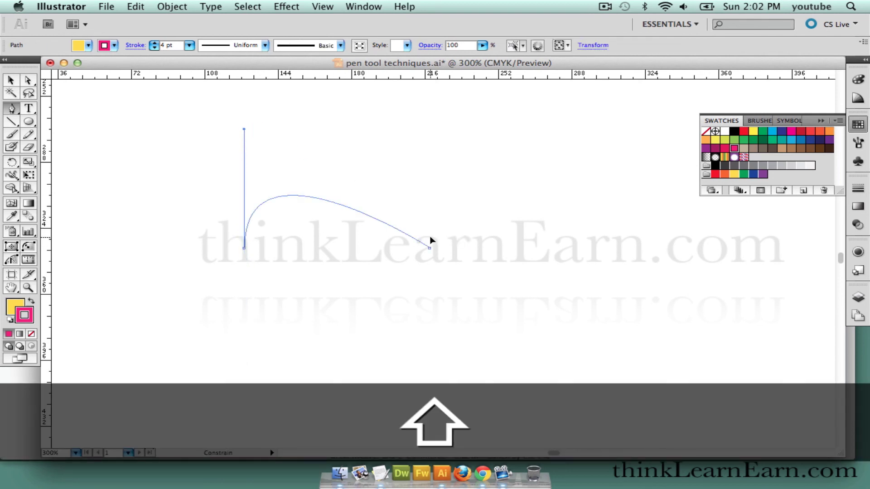
{"action": "mouse_move", "coordinate": [430, 241]}
{"action": "left_mouse_down"}
{"action": "mouse_move", "coordinate": [437, 339]}
{"action": "mouse_move", "coordinate": [452, 384]}
{"action": "mouse_move", "coordinate": [430, 385]}
{"action": "left_mouse_up"}
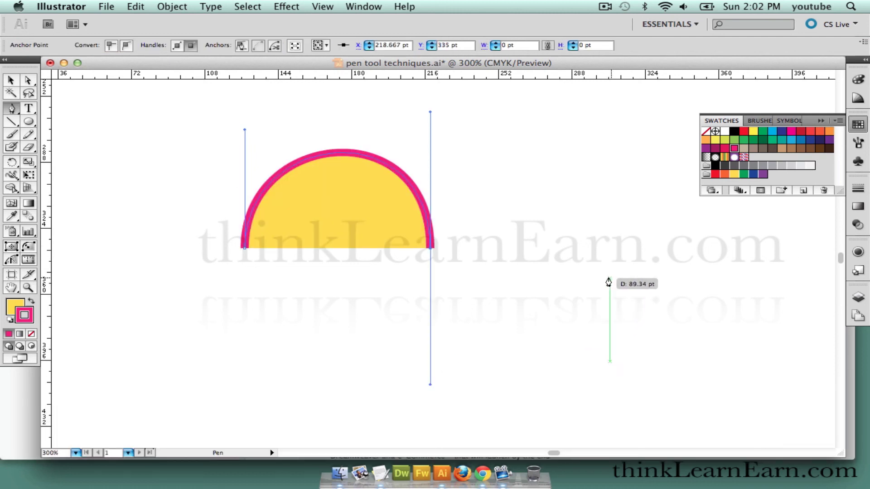
{"action": "left_click_drag", "start_coordinate": [590, 257], "coordinate": [589, 122]}
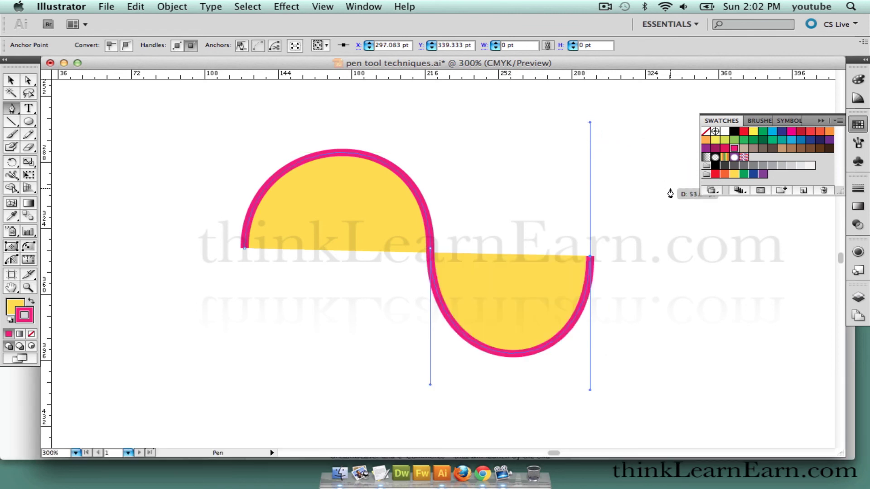
{"action": "left_click_drag", "start_coordinate": [671, 187], "coordinate": [686, 252]}
{"action": "key", "text": "BackSpace"}
{"action": "key", "text": "BackSpace"}
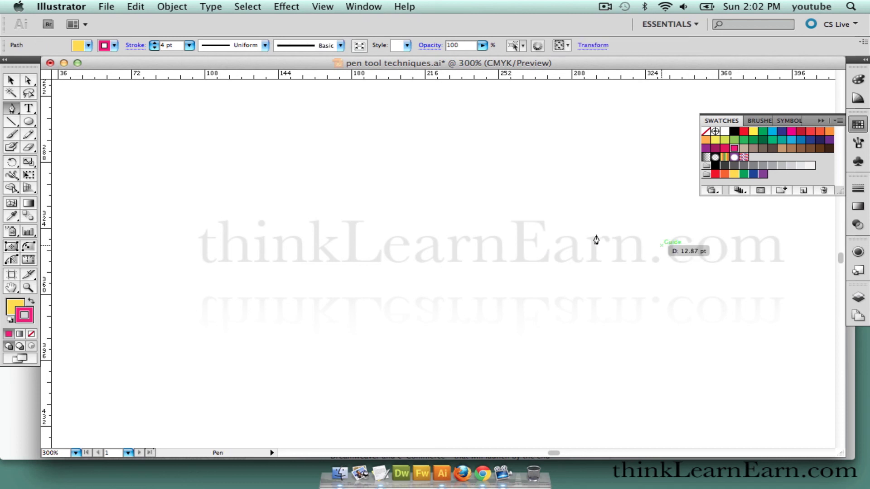
Draw a straight-segment Pen path with a corner at about X 212, Y 321 pt, and delete the whole path.
{"action": "left_click", "coordinate": [417, 223]}
{"action": "left_click", "coordinate": [277, 310]}
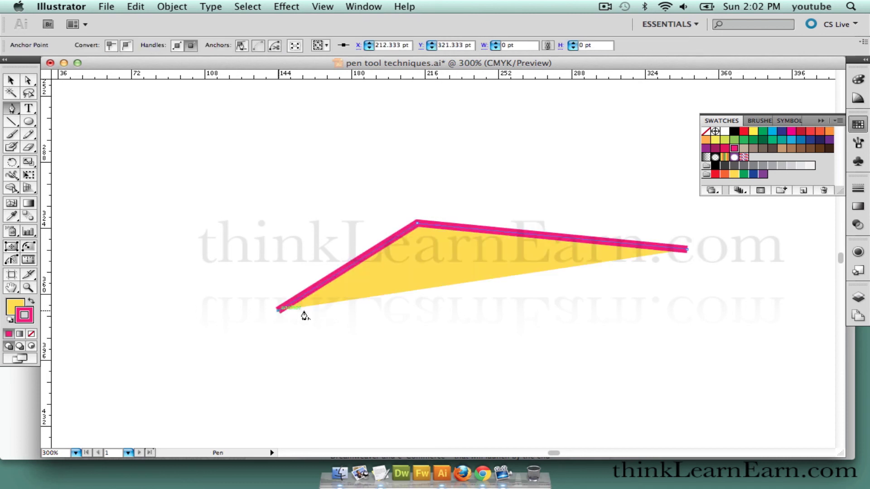
{"action": "left_click", "coordinate": [471, 323]}
{"action": "key", "text": "BackSpace"}
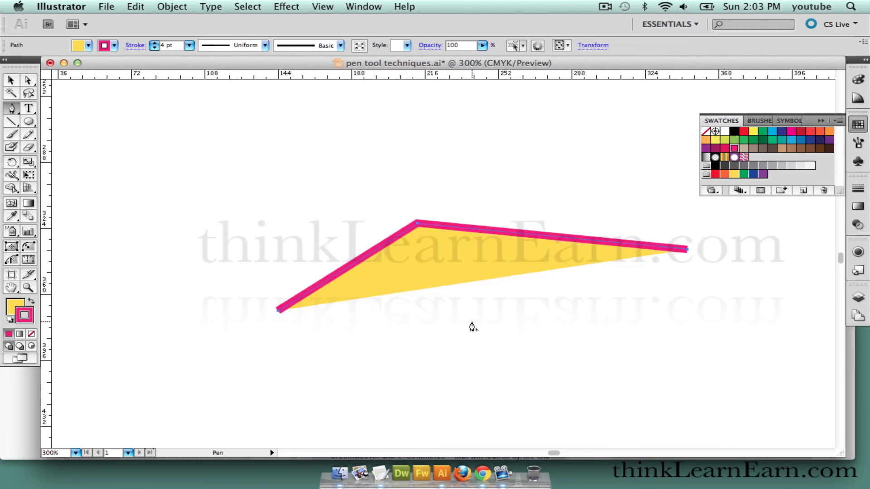
{"action": "key", "text": "BackSpace"}
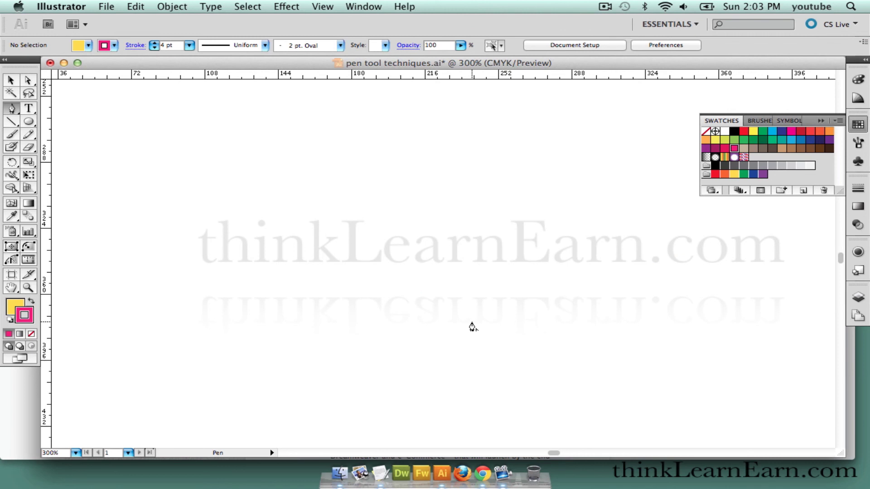
Draw a closed Pen shape starting at about X 186, Y 293 pt, with two straight sides and smooth curves around an inward notch, and deselect it.
{"action": "left_click", "coordinate": [363, 172]}
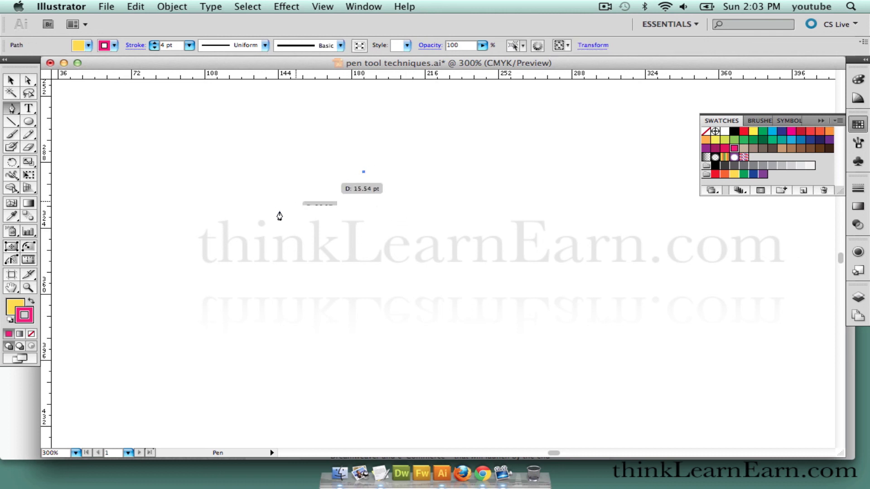
{"action": "left_click", "coordinate": [269, 221]}
{"action": "left_click", "coordinate": [303, 317]}
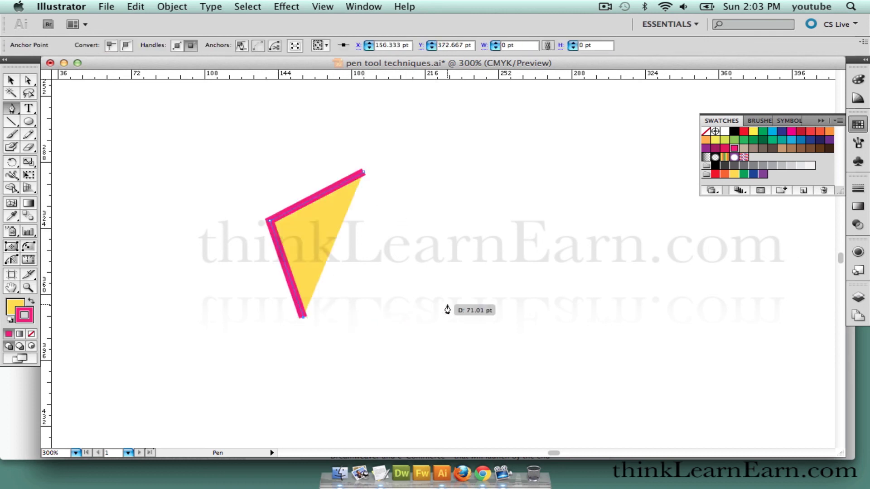
{"action": "left_click_drag", "start_coordinate": [451, 303], "coordinate": [463, 257]}
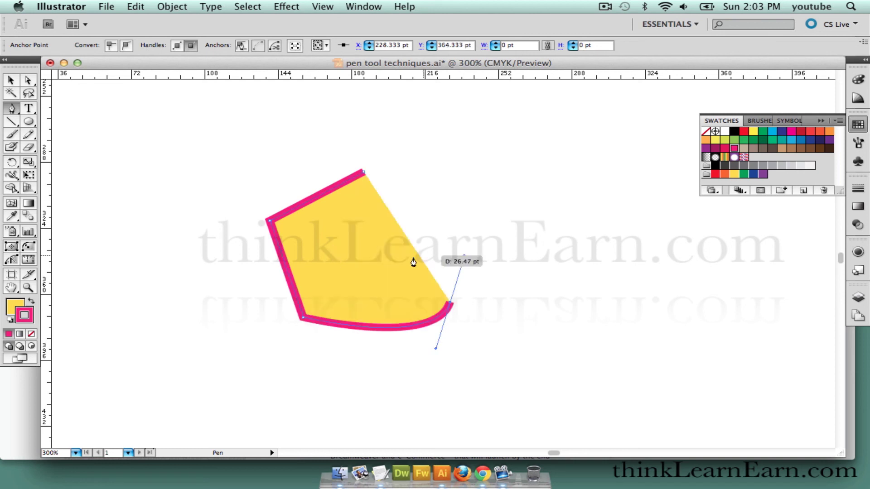
{"action": "left_click_drag", "start_coordinate": [352, 265], "coordinate": [345, 225]}
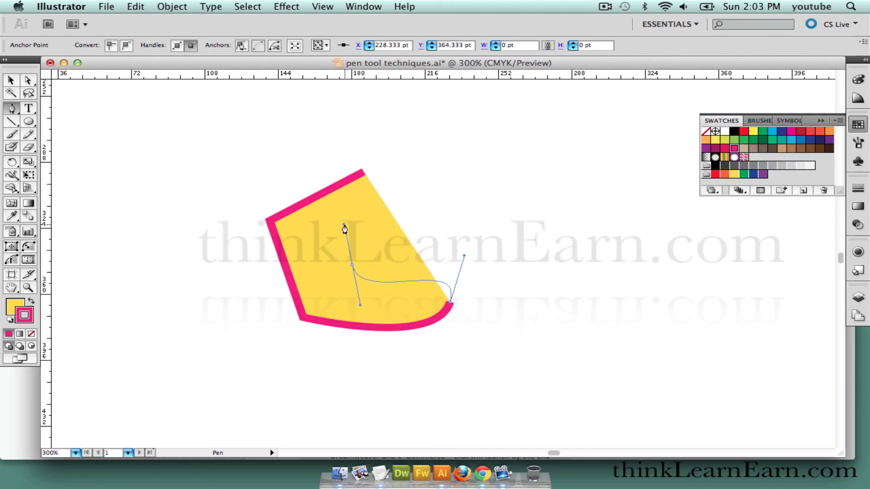
{"action": "left_click_drag", "start_coordinate": [416, 204], "coordinate": [421, 168]}
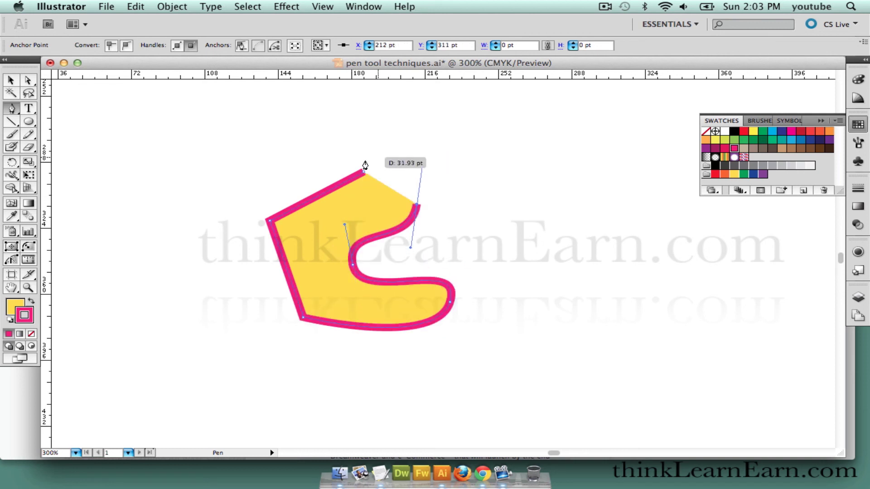
{"action": "left_click_drag", "start_coordinate": [365, 167], "coordinate": [334, 188]}
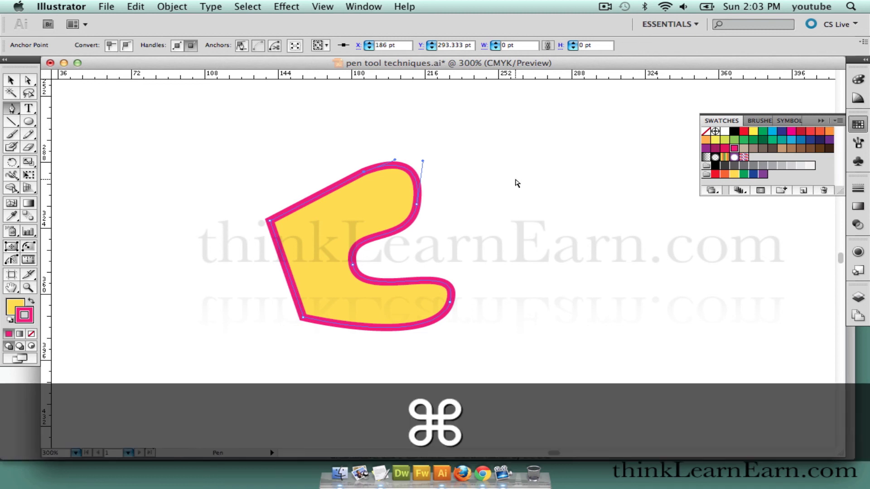
{"action": "left_click", "coordinate": [514, 183], "text": "super"}
Draw an open Pen path beside the closed shape, with a corner at about X 262, Y 357 pt and curved segments ending at about X 285, Y 301 pt.
{"action": "left_click_drag", "start_coordinate": [514, 179], "coordinate": [519, 291]}
{"action": "left_click", "coordinate": [520, 291]}
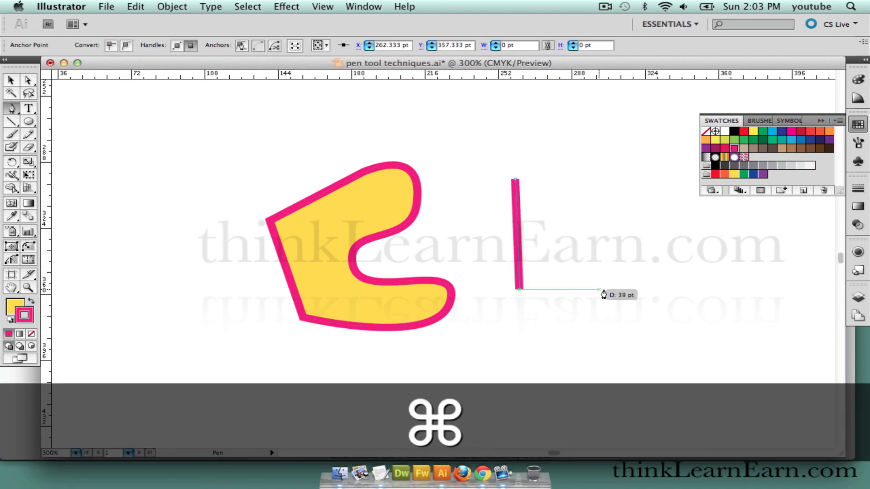
{"action": "left_click", "coordinate": [642, 290]}
{"action": "left_click_drag", "start_coordinate": [643, 243], "coordinate": [595, 215]}
{"action": "left_click_drag", "start_coordinate": [566, 185], "coordinate": [520, 144]}
{"action": "key", "text": "shift"}
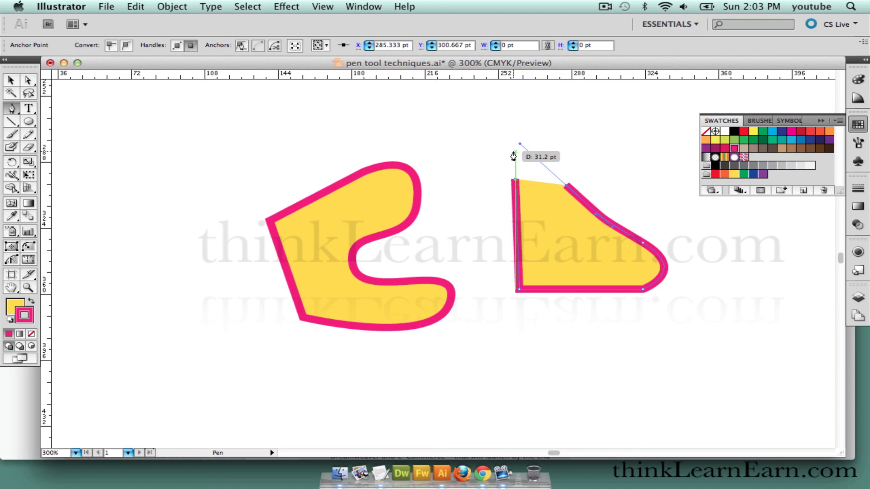
{"action": "key", "text": "super+shift"}
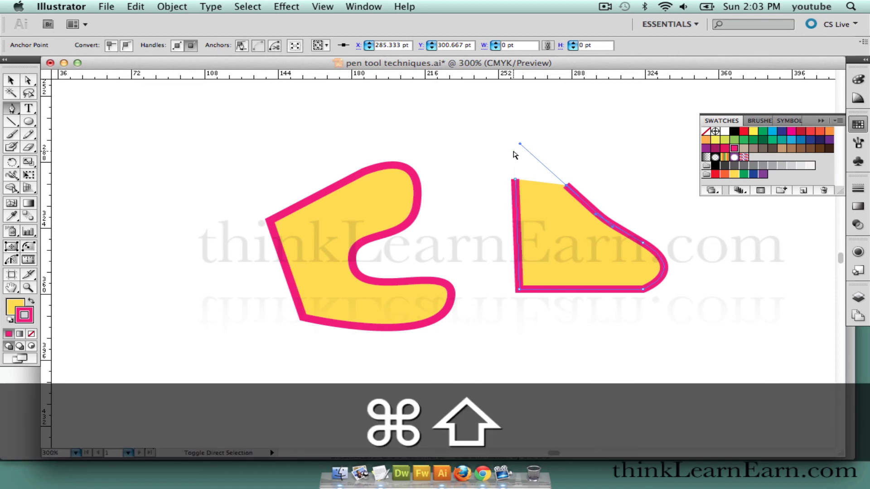